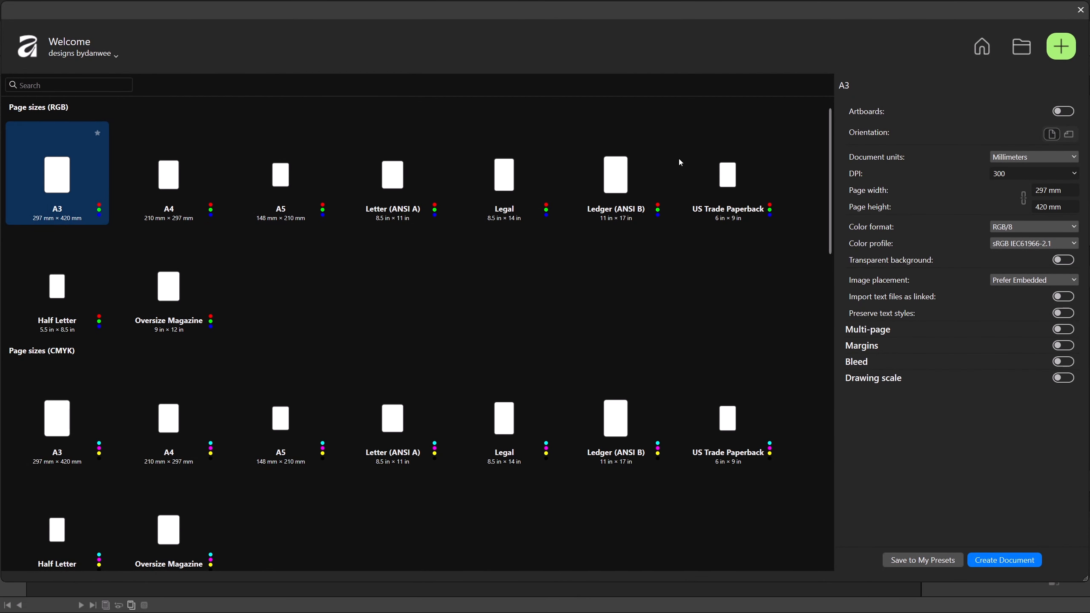
# Create a new document 1920 px wide and 550 px high with pixel units and a transparent background
pyautogui.click(1009, 164)
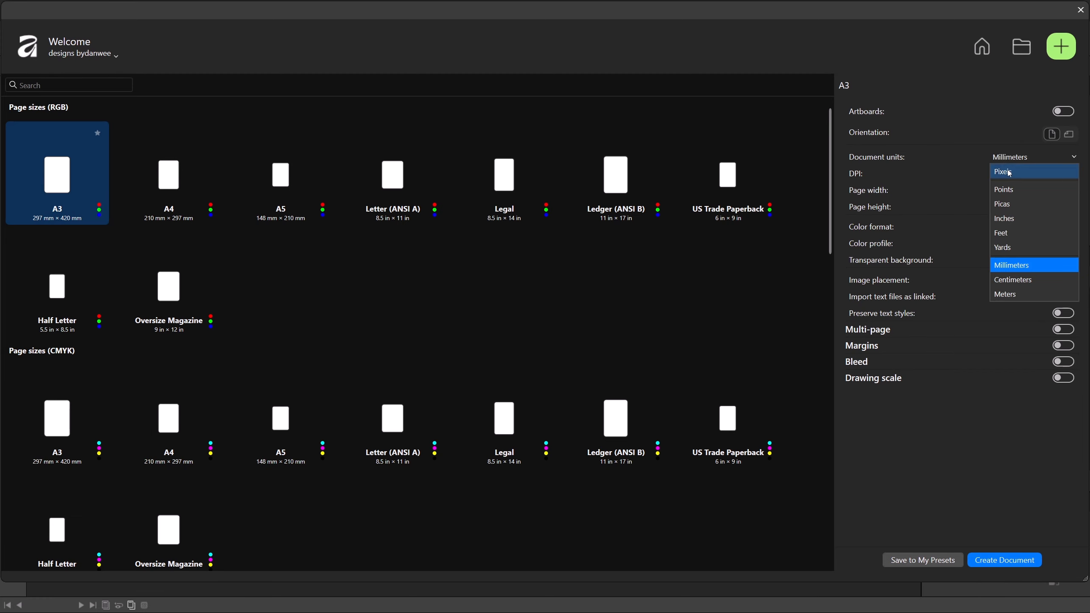
pyautogui.click(1009, 172)
pyautogui.click(1006, 174)
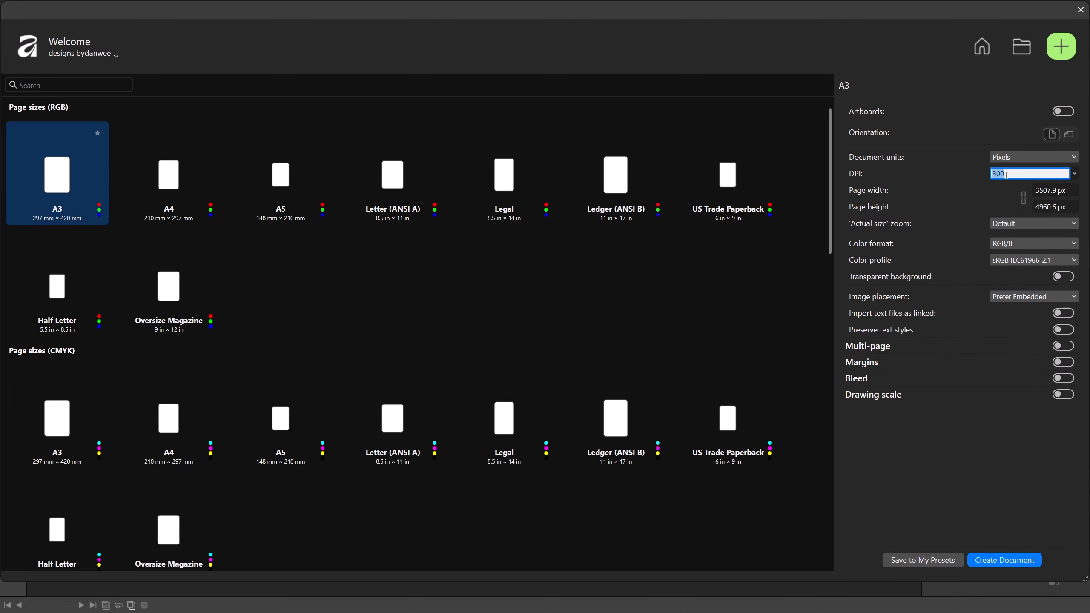
pyautogui.click(1047, 194)
pyautogui.write('1920')
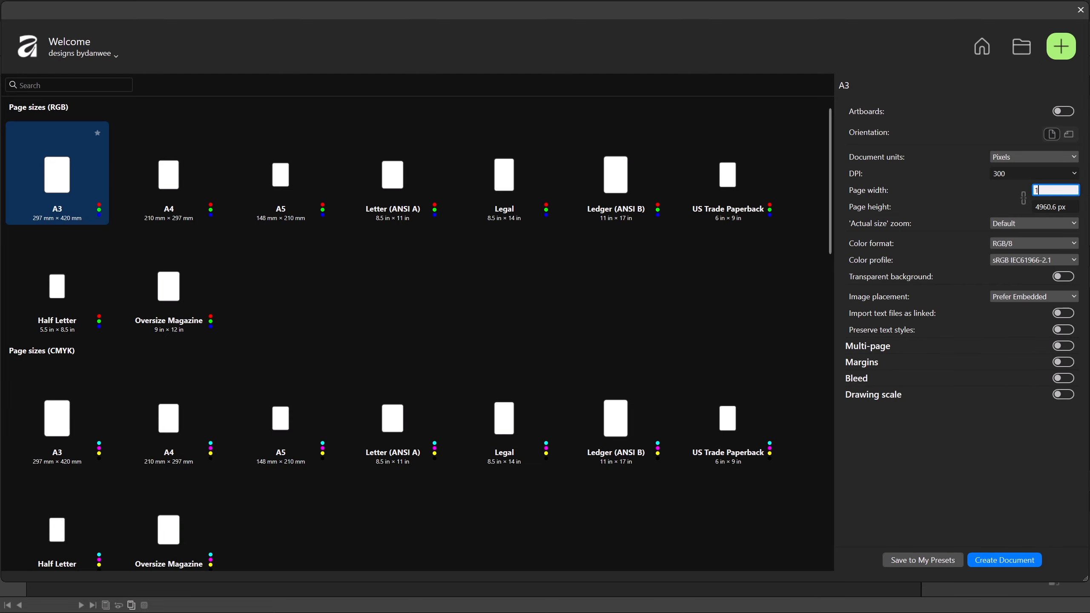
pyautogui.click(1056, 207)
pyautogui.write('550')
pyautogui.press('Return')
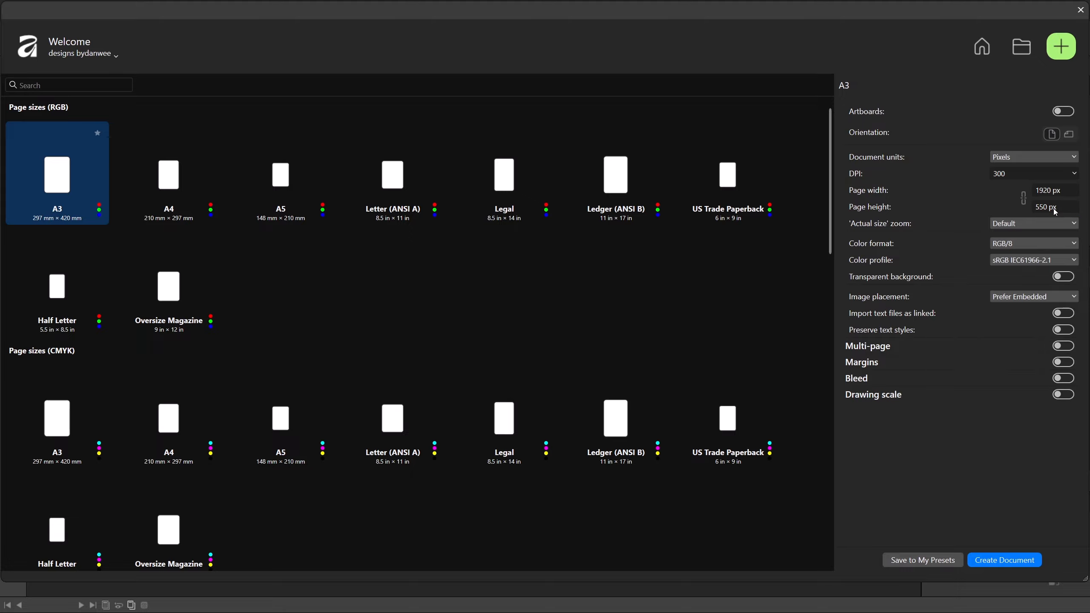
pyautogui.click(1062, 277)
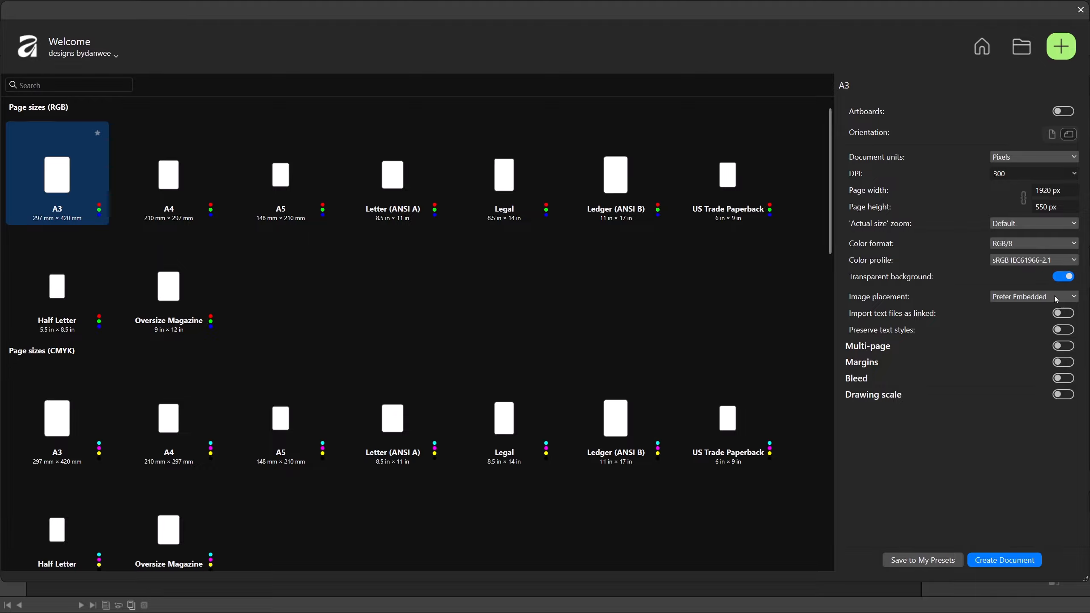
pyautogui.click(1020, 561)
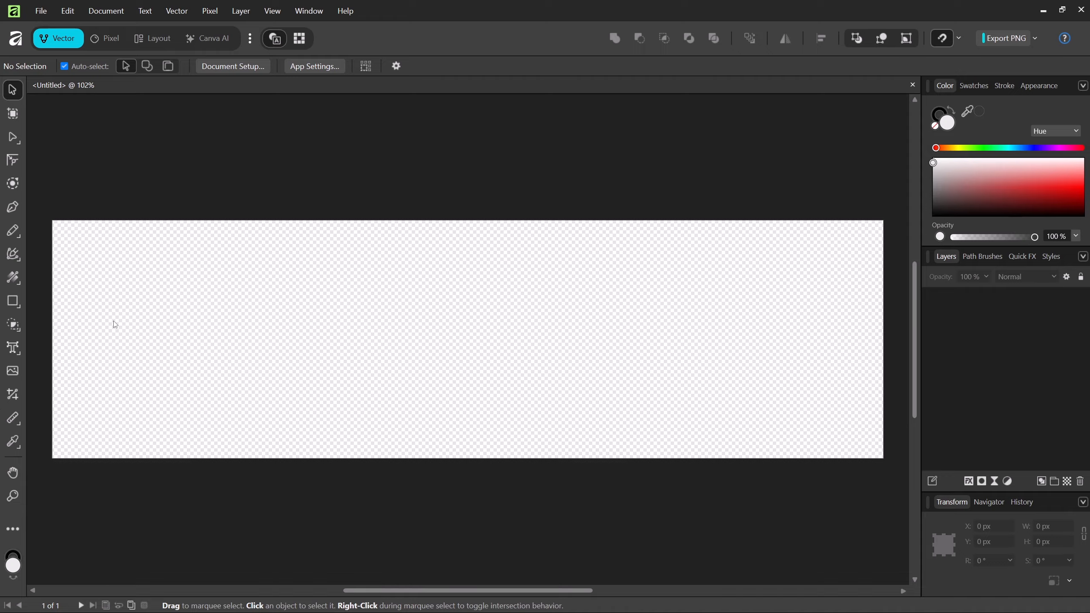
# Add the art text "Organella" in the upper-left area of the page
pyautogui.click(9, 350)
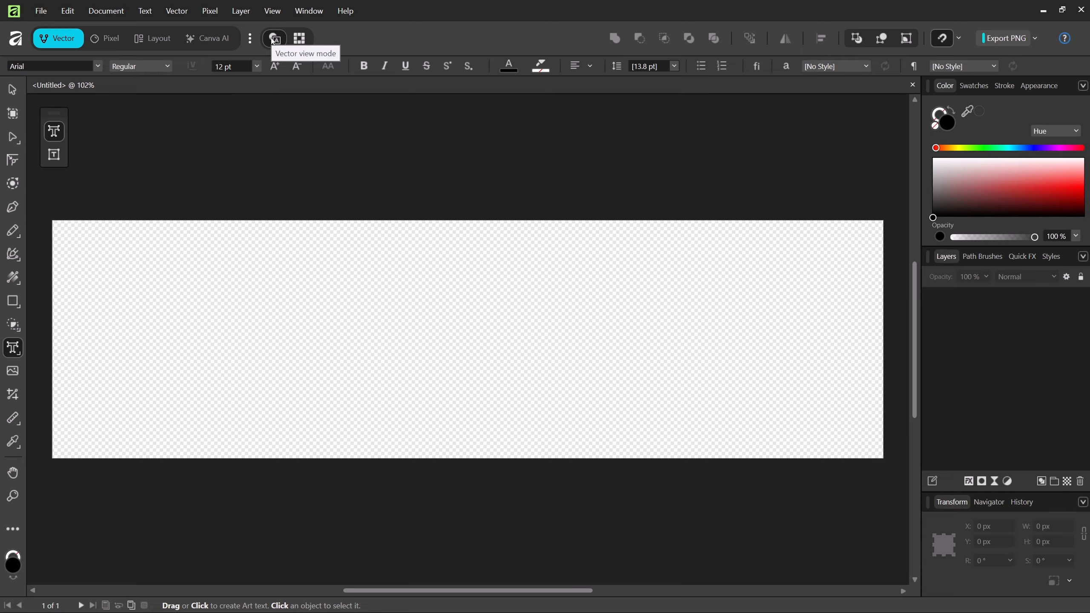
pyautogui.click(152, 289)
pyautogui.write('Orga')
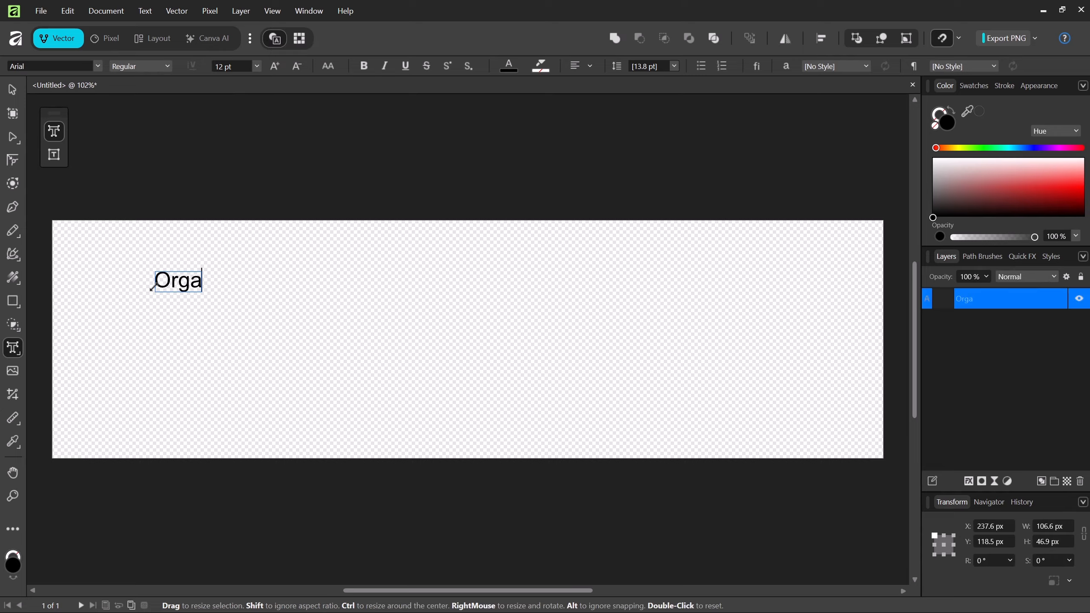
pyautogui.write('nella')
# Set the "Organella" text in the Sugar font at 72 pt
pyautogui.hotkey('ctrl', 'a')
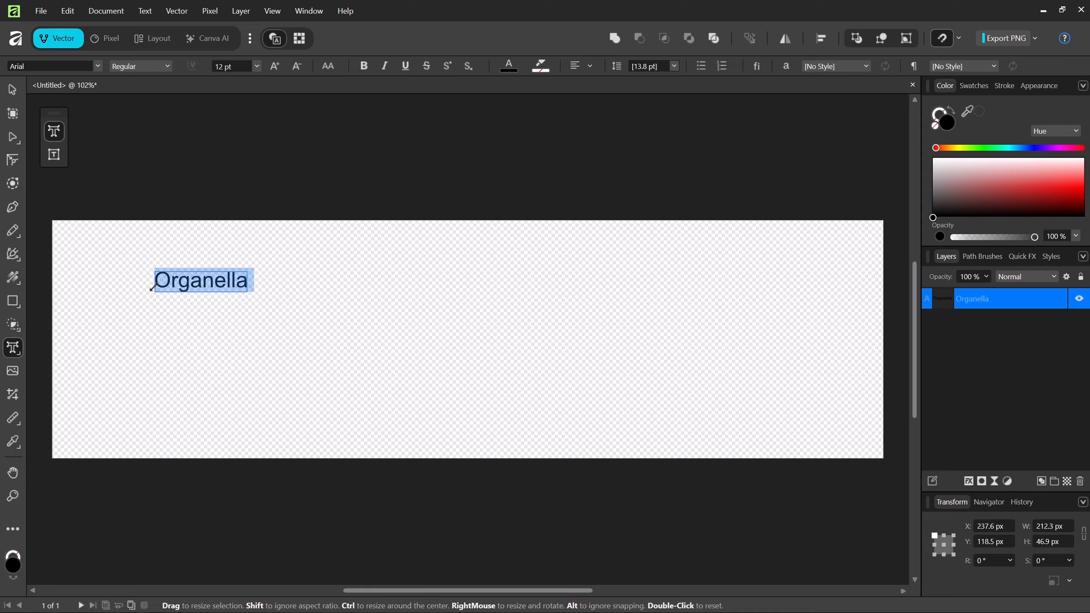
pyautogui.press('Escape')
pyautogui.click(70, 66)
pyautogui.write('sugar')
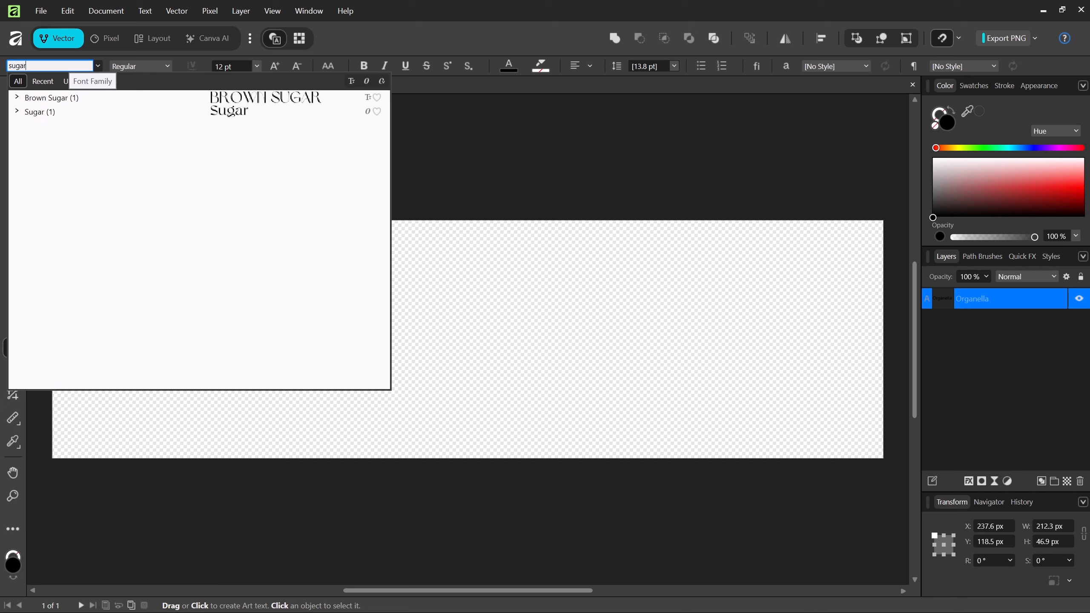
pyautogui.click(56, 112)
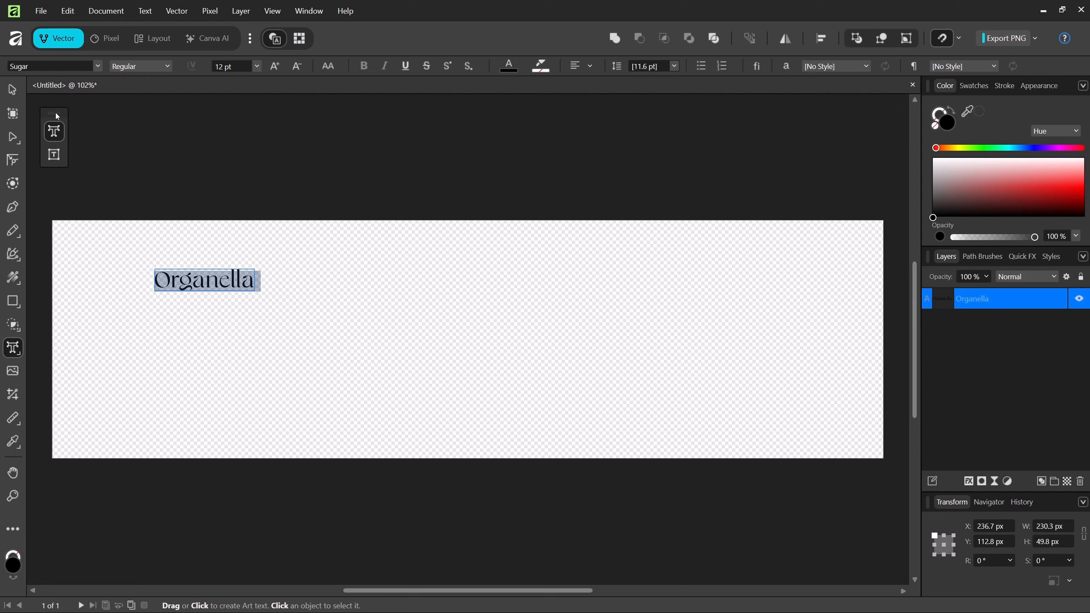
pyautogui.click(258, 66)
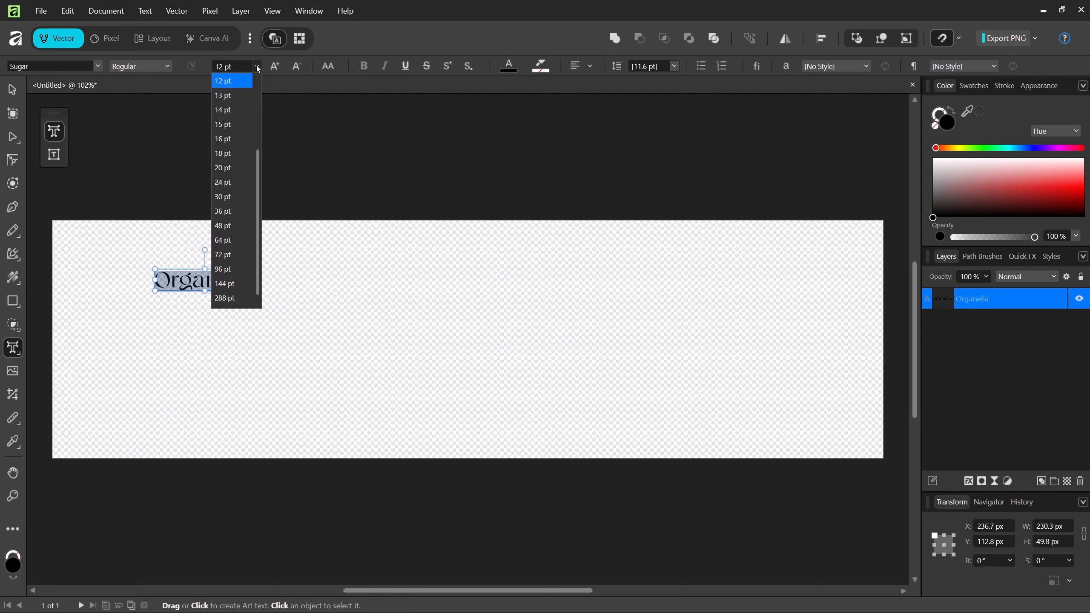
pyautogui.click(227, 255)
# Center the "Organella" text horizontally and vertically on the spread
pyautogui.click(822, 39)
pyautogui.click(861, 82)
pyautogui.click(861, 147)
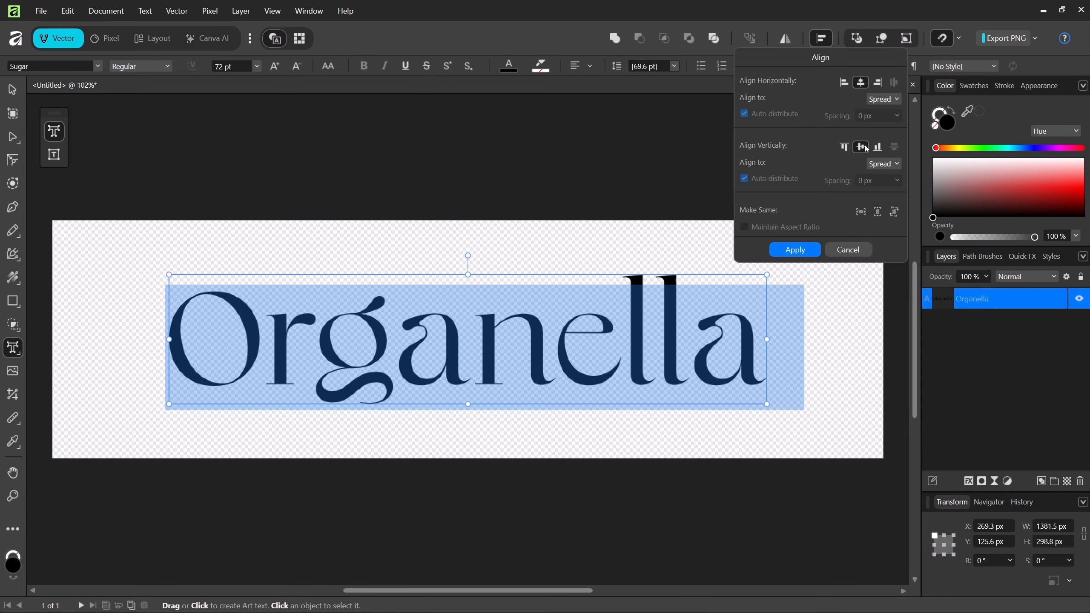
pyautogui.click(360, 255)
pyautogui.click(362, 277)
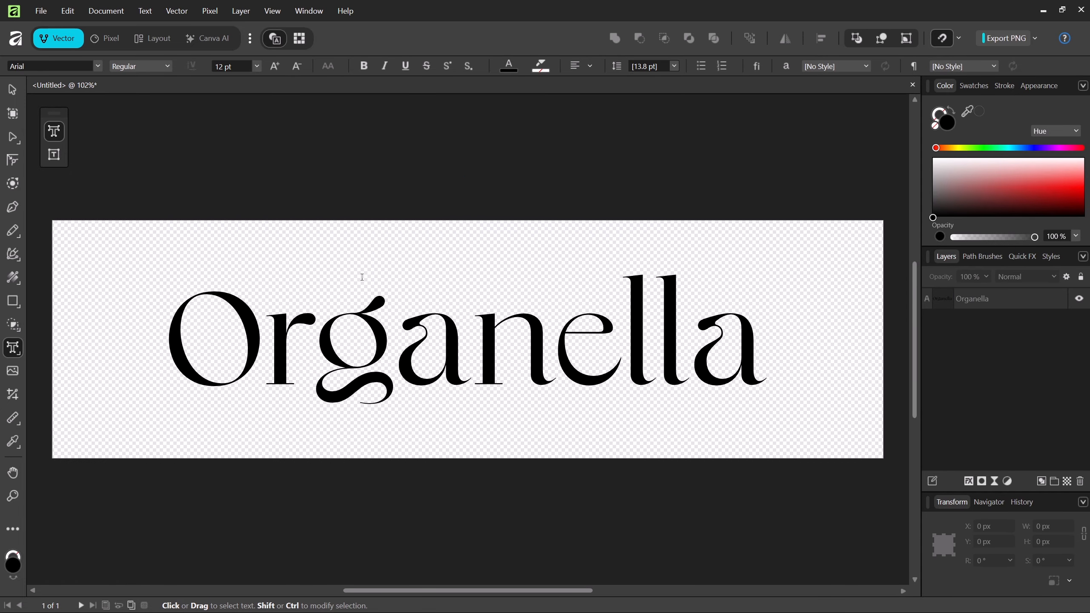
# Convert the "Organella" text to curves and deselect the resulting group
pyautogui.click(10, 90)
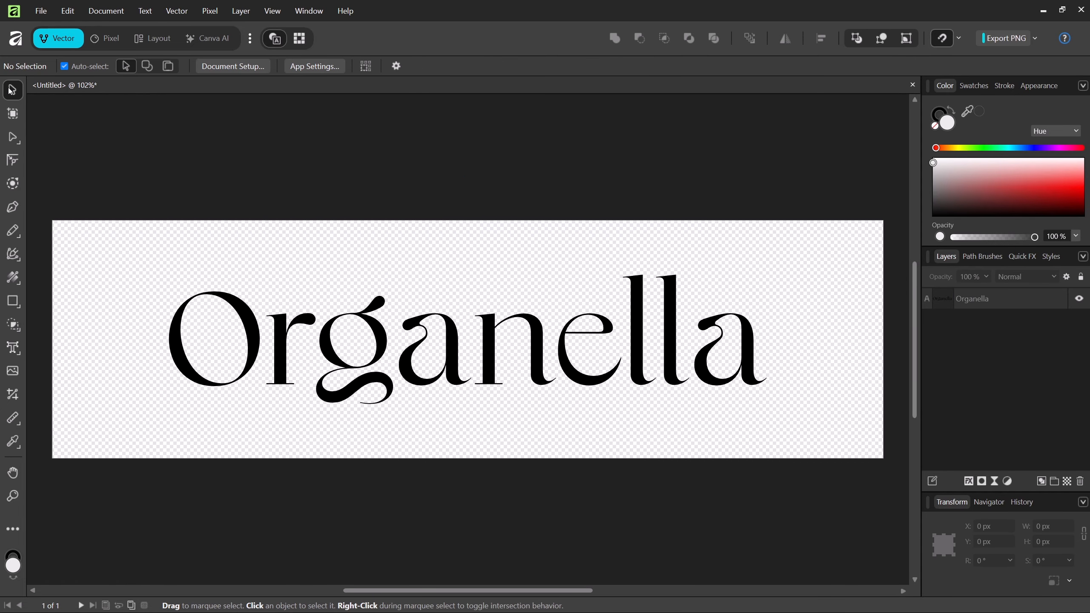
pyautogui.click(251, 331)
pyautogui.click(177, 11)
pyautogui.click(204, 76)
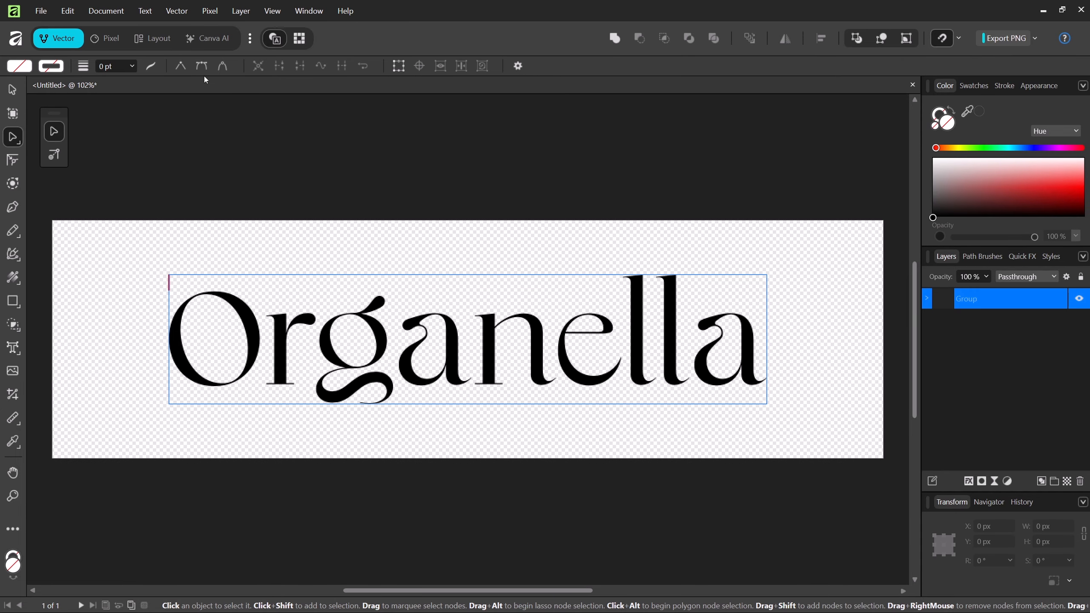
pyautogui.click(13, 90)
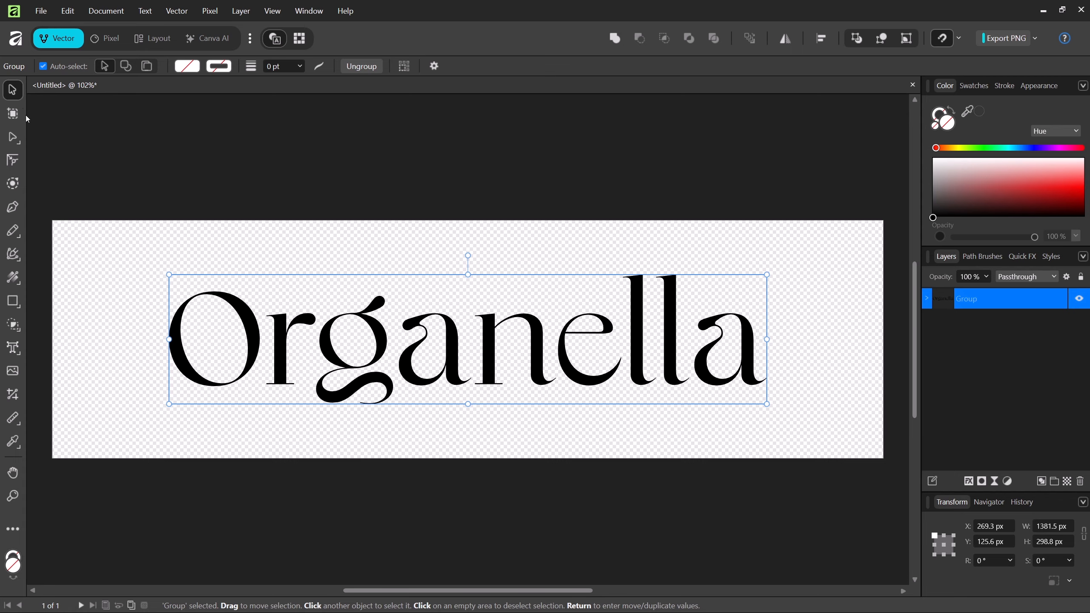
pyautogui.click(143, 299)
# Draw a circle about 153 px in diameter to the upper left of the letter O with the Ellipse Tool
pyautogui.scroll(5, 143, 299)
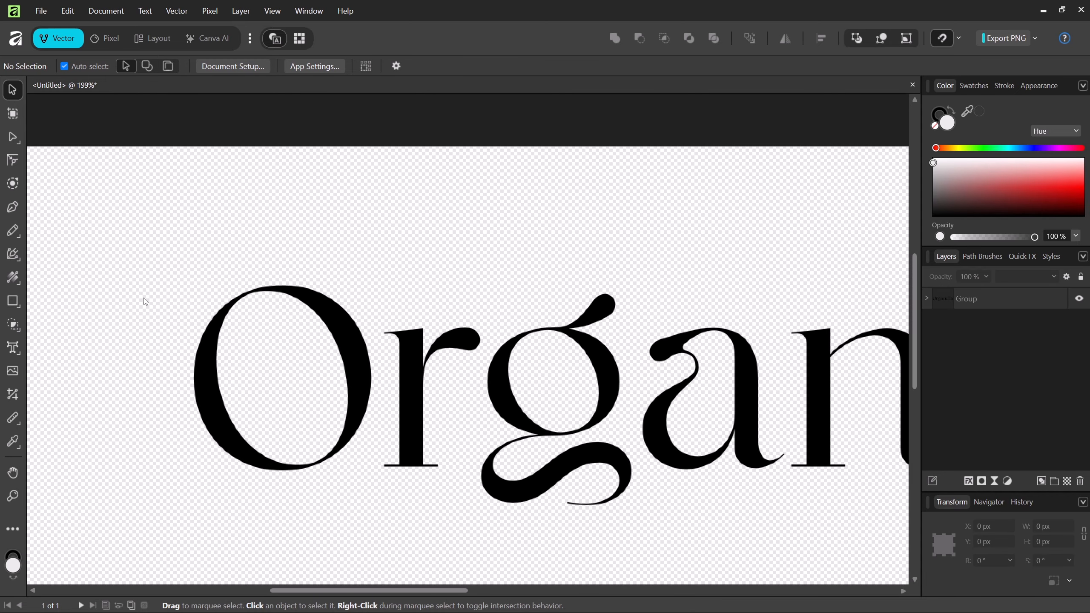
pyautogui.scroll(3, 143, 299)
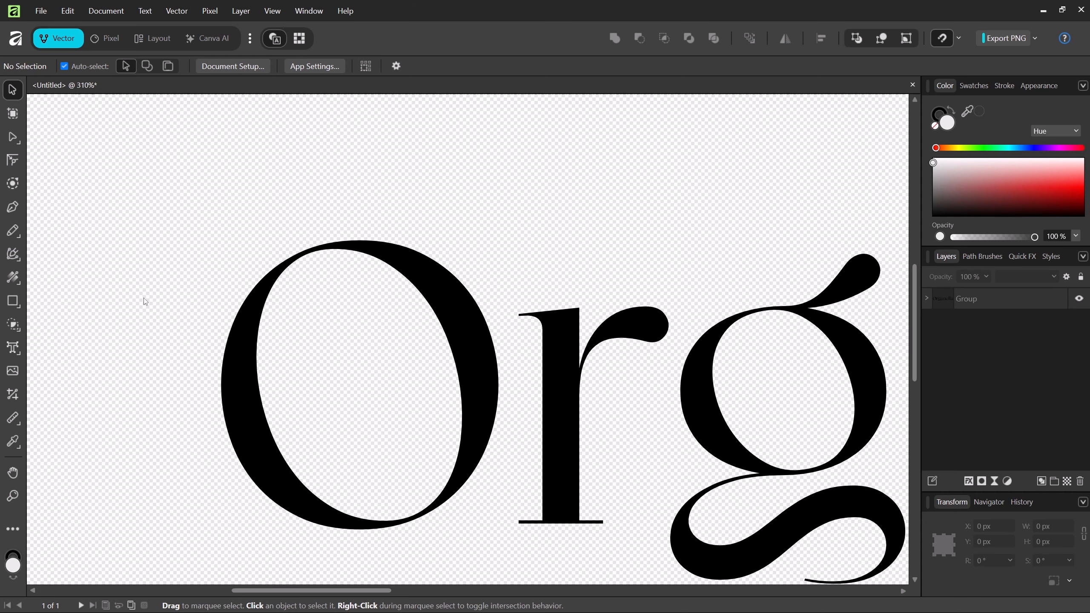
pyautogui.press('space')
pyautogui.moveTo(143, 297); pyautogui.dragTo(352, 379)
pyautogui.rightClick(12, 299)
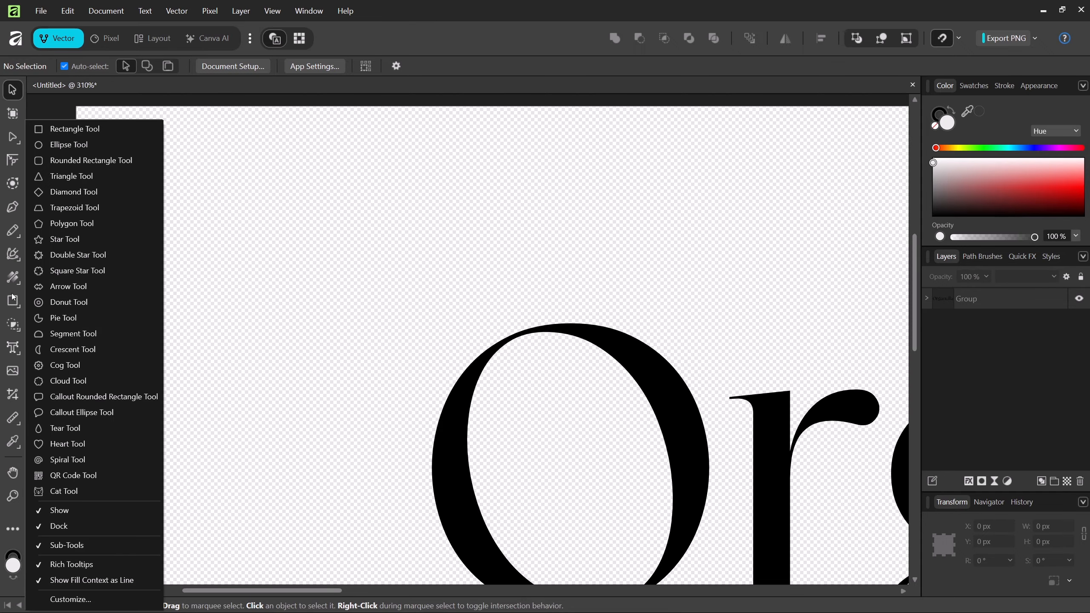
pyautogui.click(77, 145)
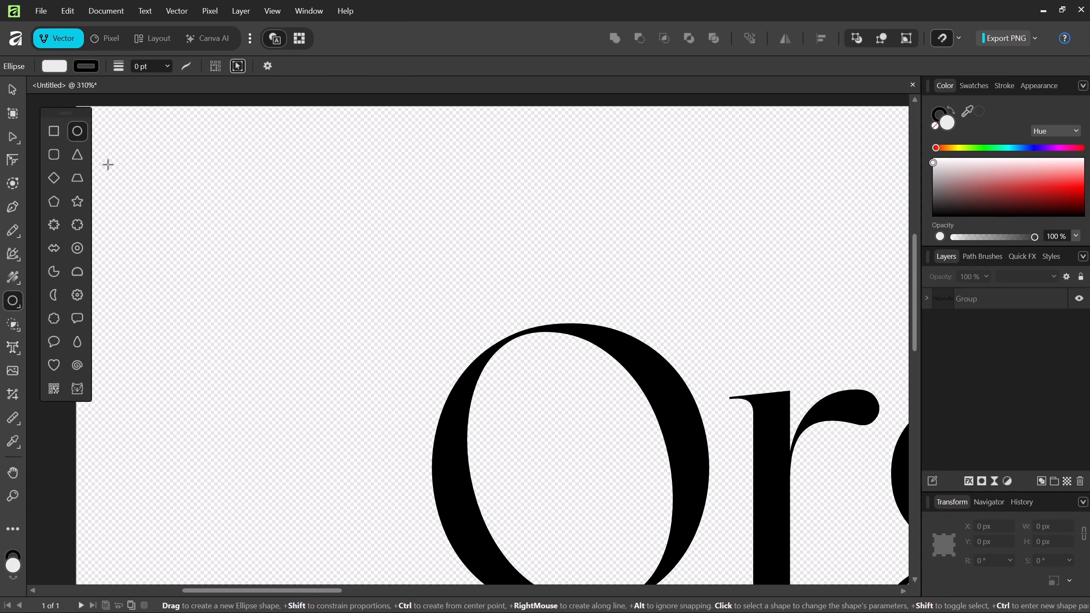
pyautogui.moveTo(213, 207); pyautogui.dragTo(465, 357)
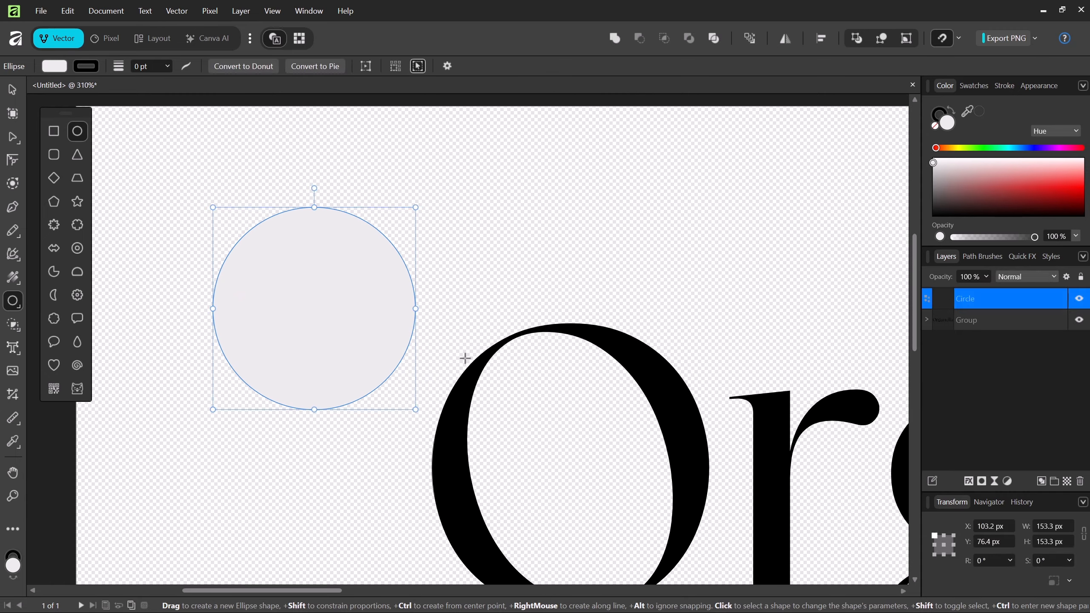
# Remove the circle's stroke and fill it with black
pyautogui.click(64, 67)
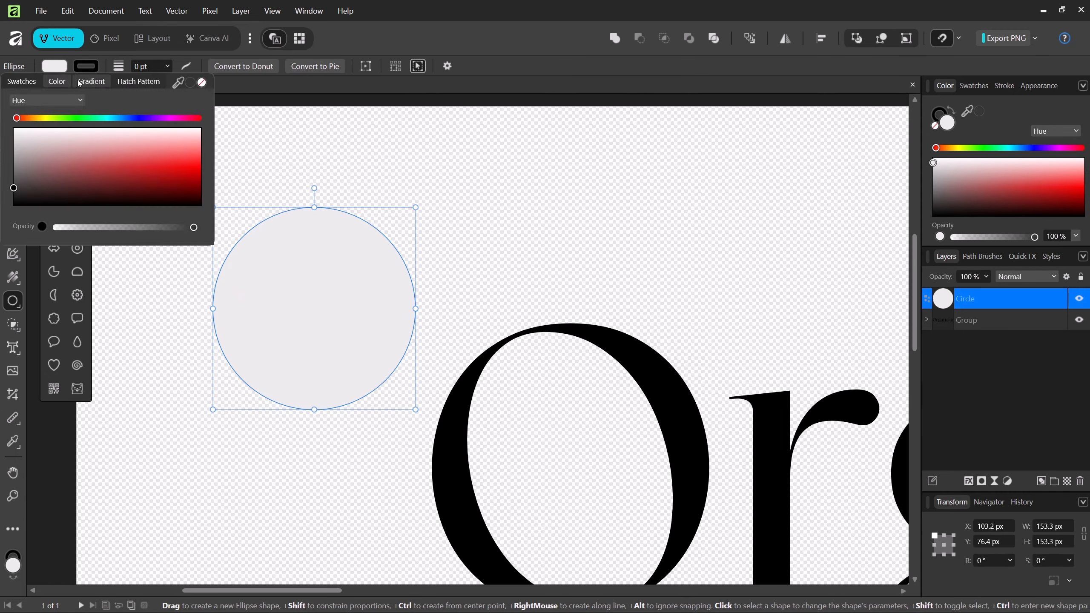
pyautogui.click(201, 84)
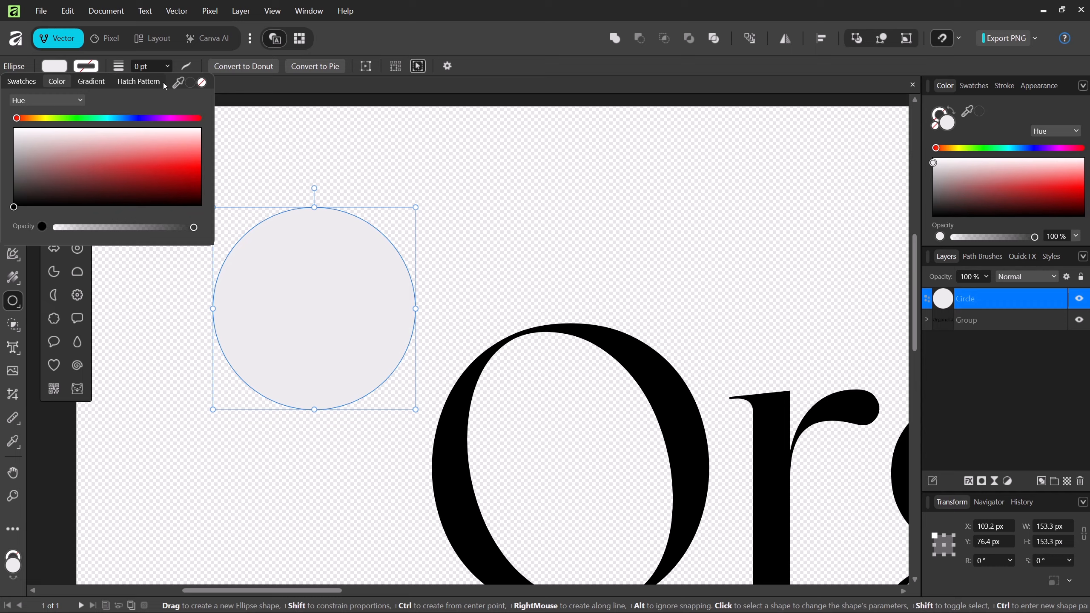
pyautogui.click(54, 66)
pyautogui.moveTo(141, 172); pyautogui.dragTo(208, 208)
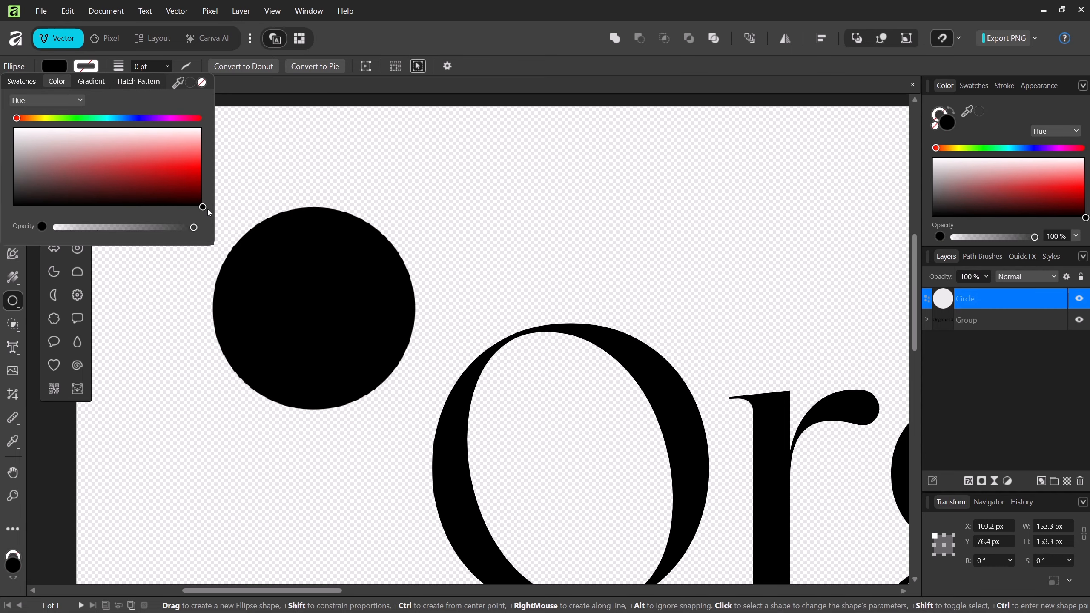
pyautogui.click(241, 174)
# Duplicate the black circle and place the copy below it, slightly right, so it overlaps the original's lower part
pyautogui.press('v')
pyautogui.click(300, 264)
pyautogui.moveTo(299, 264); pyautogui.dragTo(321, 411)
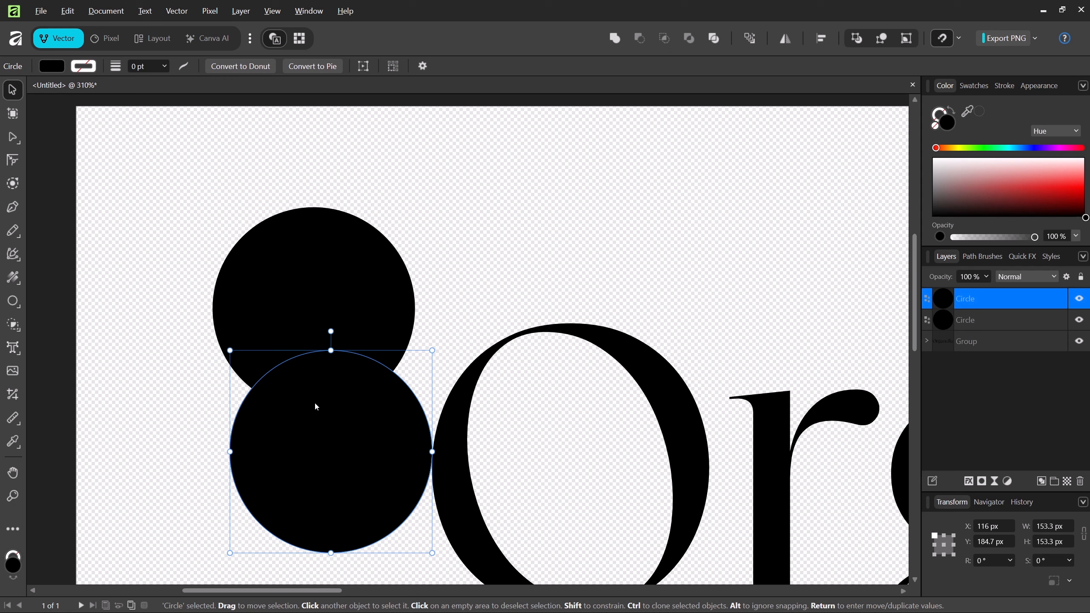
# Lower the duplicate circle's opacity to 70 % to inspect the overlap, and restore it to 100 %
pyautogui.click(985, 277)
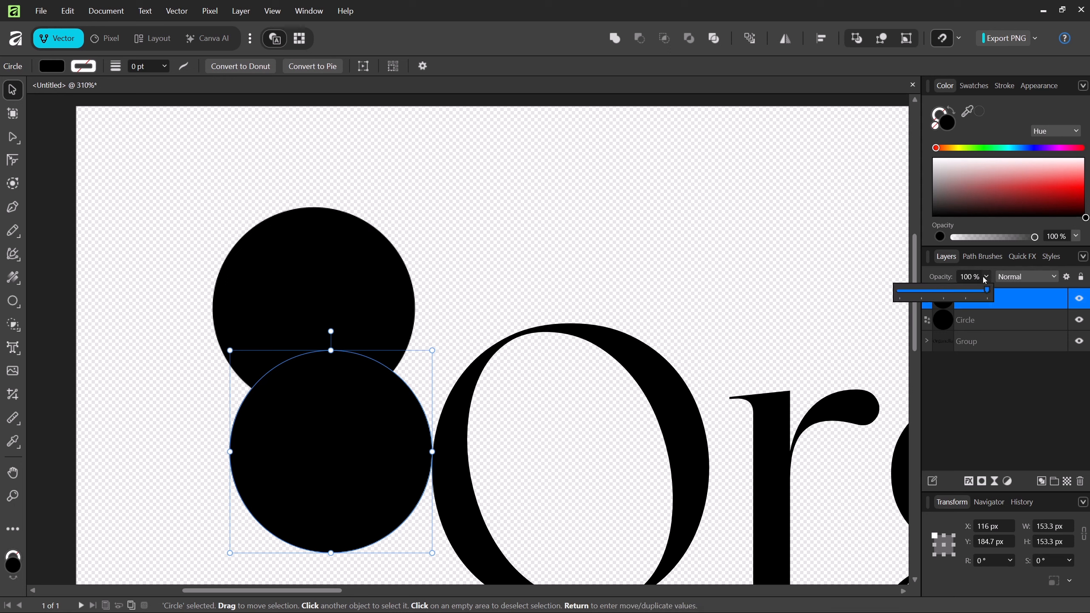
pyautogui.click(969, 291)
pyautogui.moveTo(964, 294); pyautogui.dragTo(962, 292)
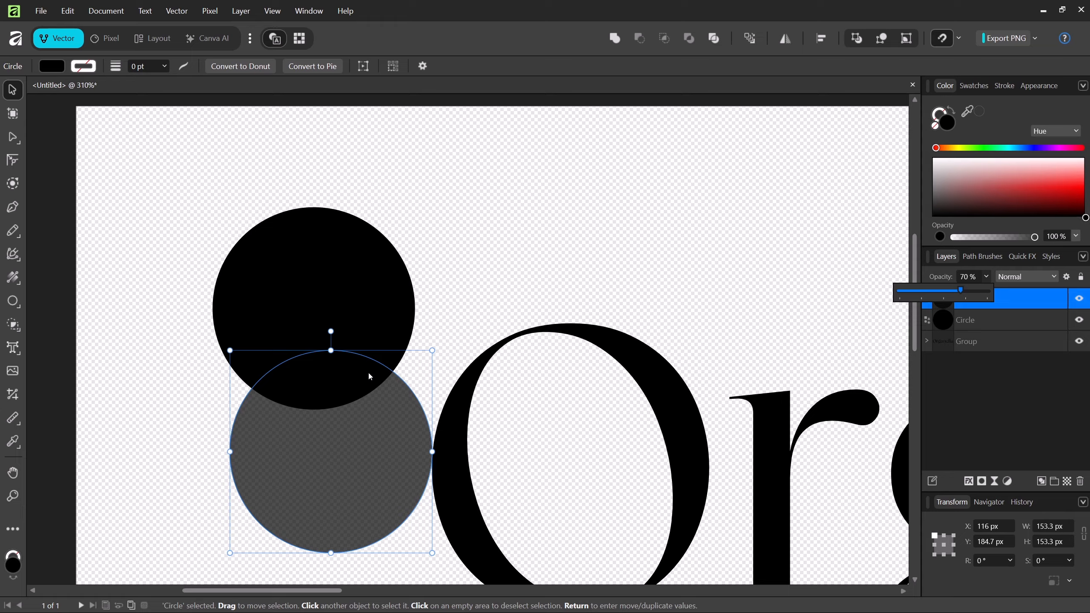
pyautogui.moveTo(962, 291); pyautogui.dragTo(997, 296)
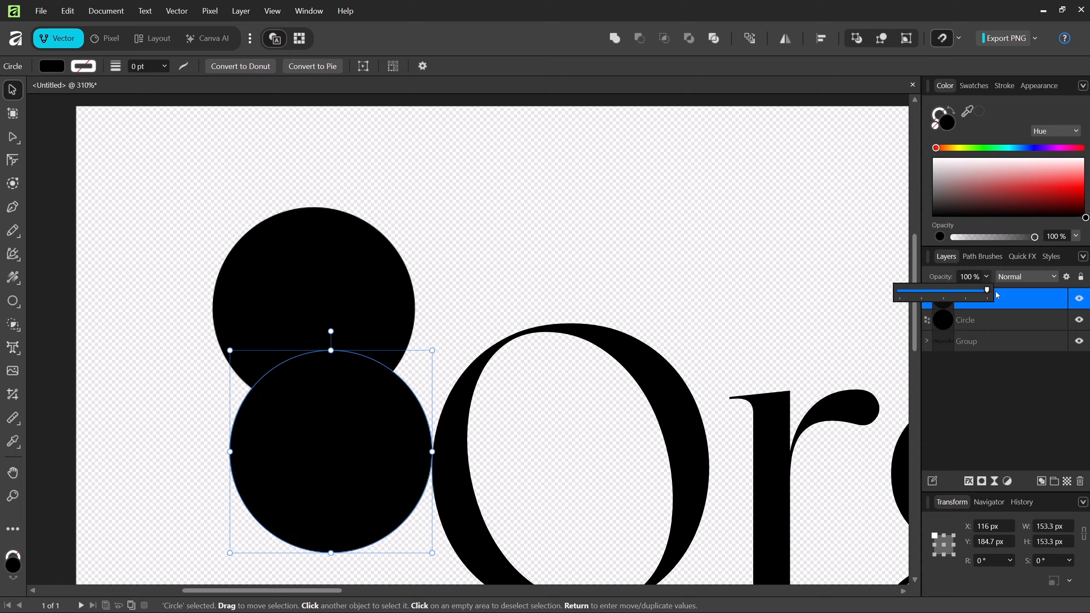
pyautogui.click(191, 288)
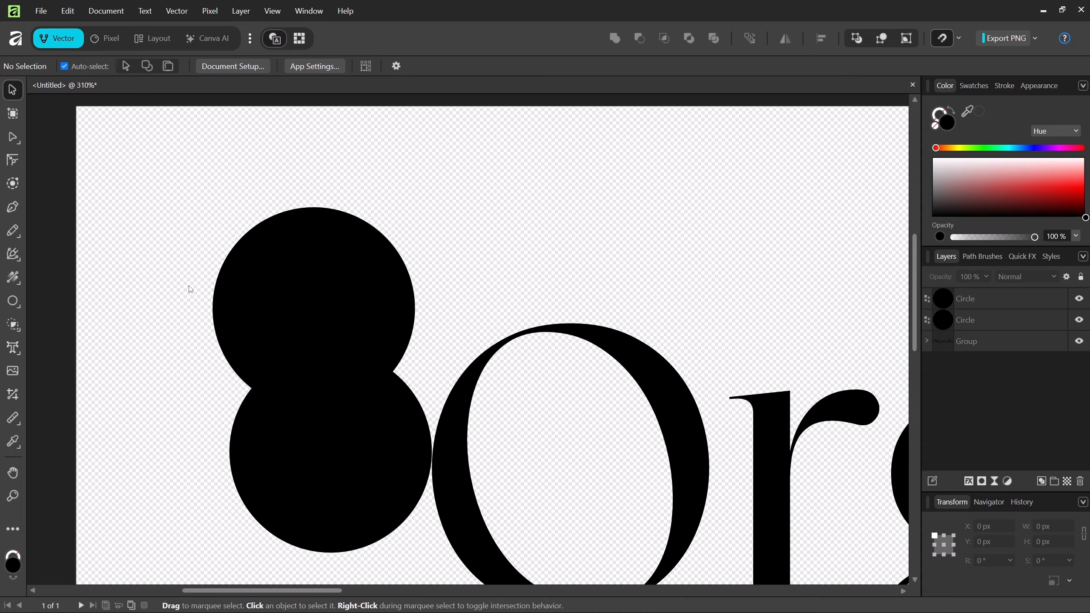
# Move both circles up and away from the O and remove their outer areas with Shape Builder, keeping only the leaf-shaped overlap
pyautogui.moveTo(190, 289); pyautogui.dragTo(248, 348)
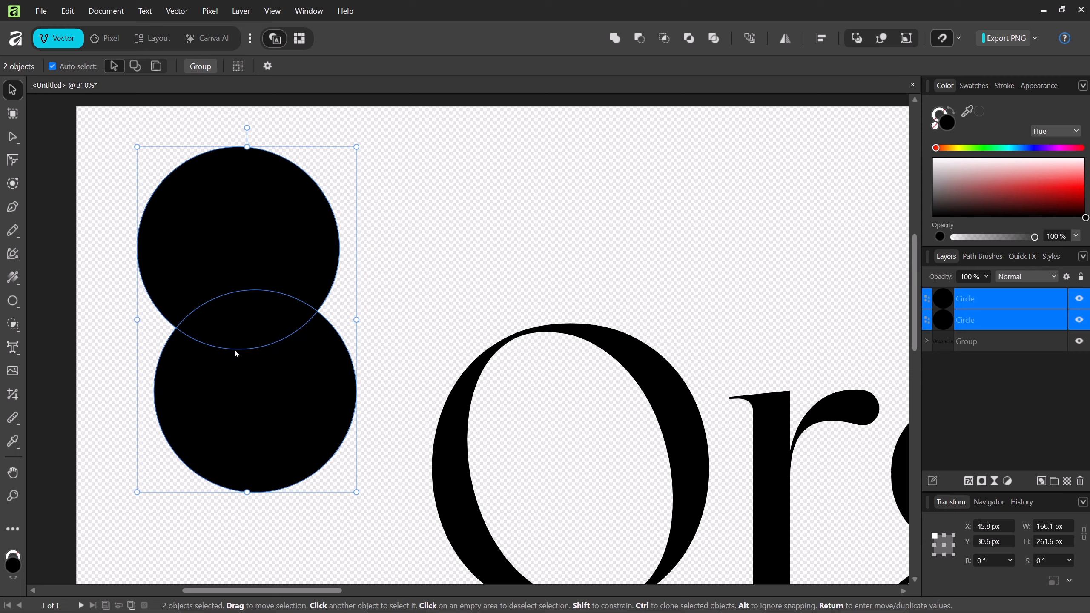
pyautogui.click(10, 327)
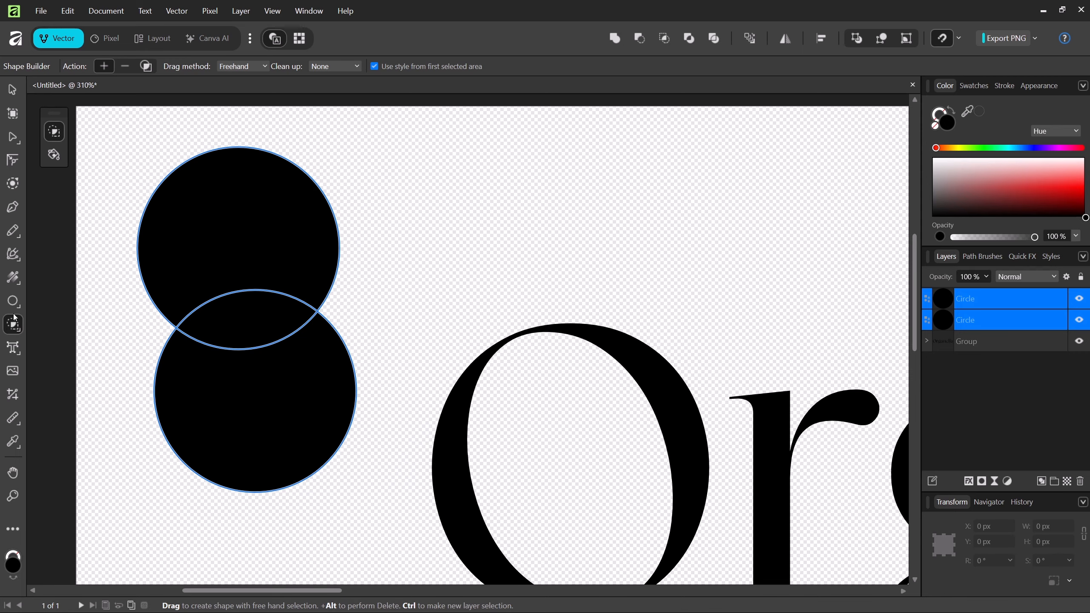
pyautogui.click(126, 68)
pyautogui.click(215, 219)
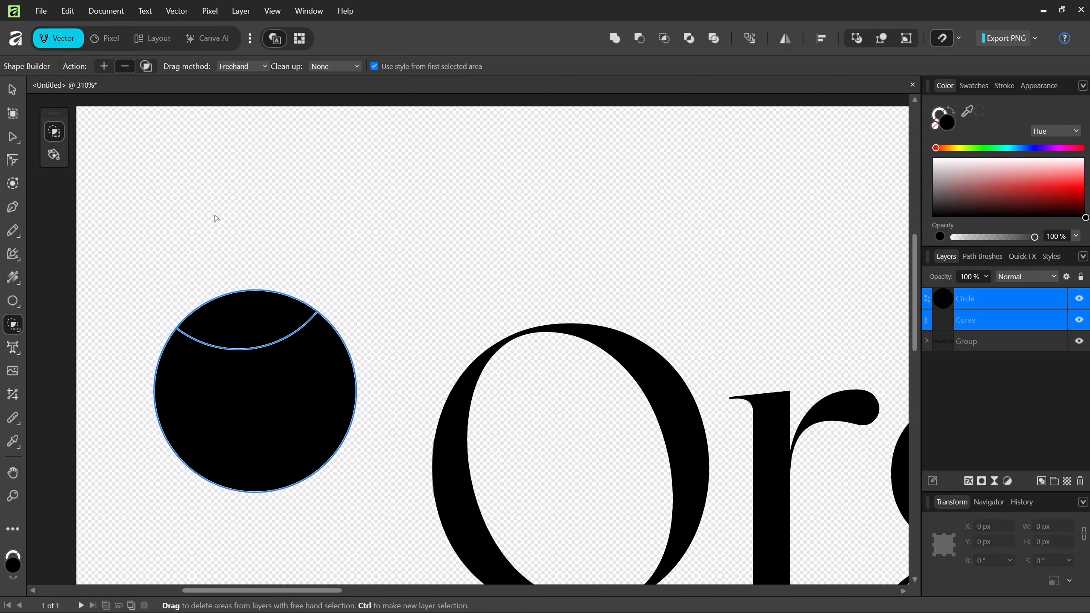
pyautogui.click(287, 381)
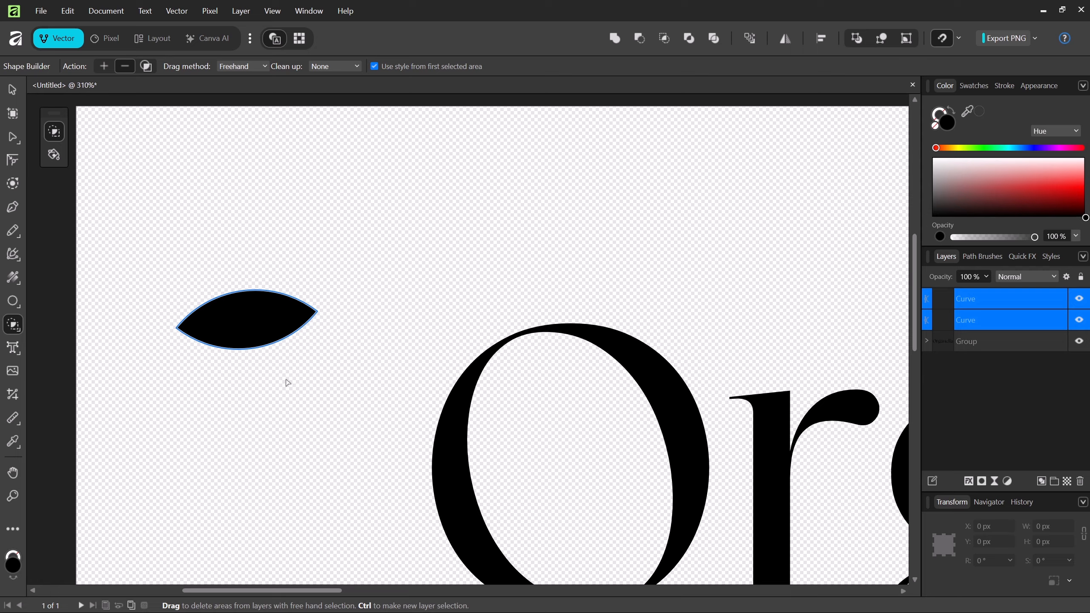
pyautogui.click(12, 89)
pyautogui.click(215, 228)
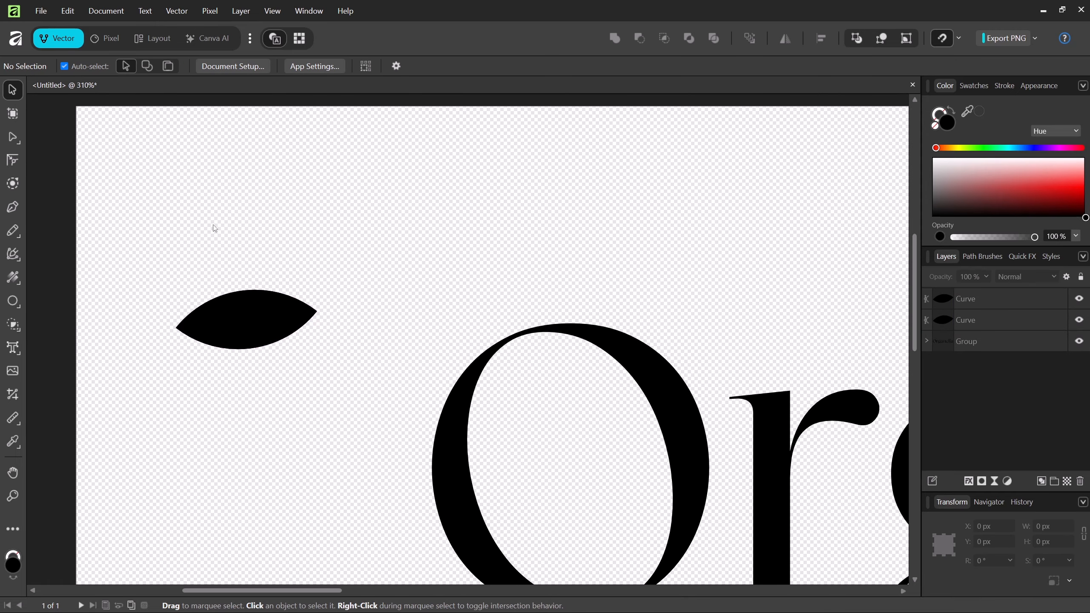
# Separate the two leaf copies, squash one into a sliver about 9.8 px high across the other's base, and fill it red
pyautogui.moveTo(243, 329); pyautogui.dragTo(362, 260)
pyautogui.hotkey('ctrl', 'z')
pyautogui.moveTo(287, 319); pyautogui.dragTo(256, 300)
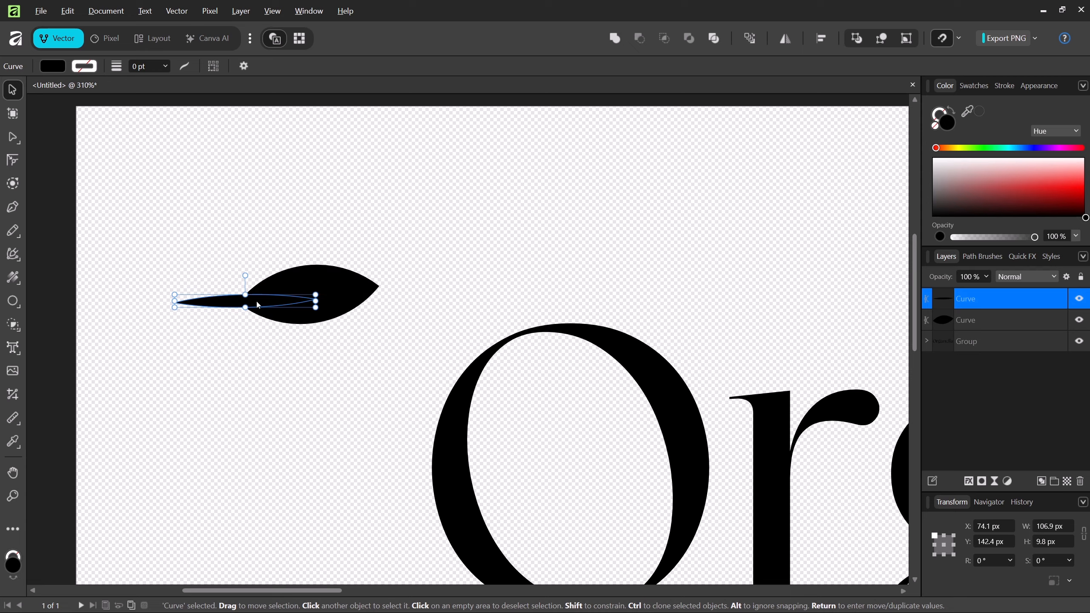
pyautogui.click(55, 66)
pyautogui.moveTo(174, 154)
pyautogui.mouseDown()
pyautogui.moveTo(201, 176)
pyautogui.moveTo(200, 159)
pyautogui.mouseUp()
pyautogui.click(248, 172)
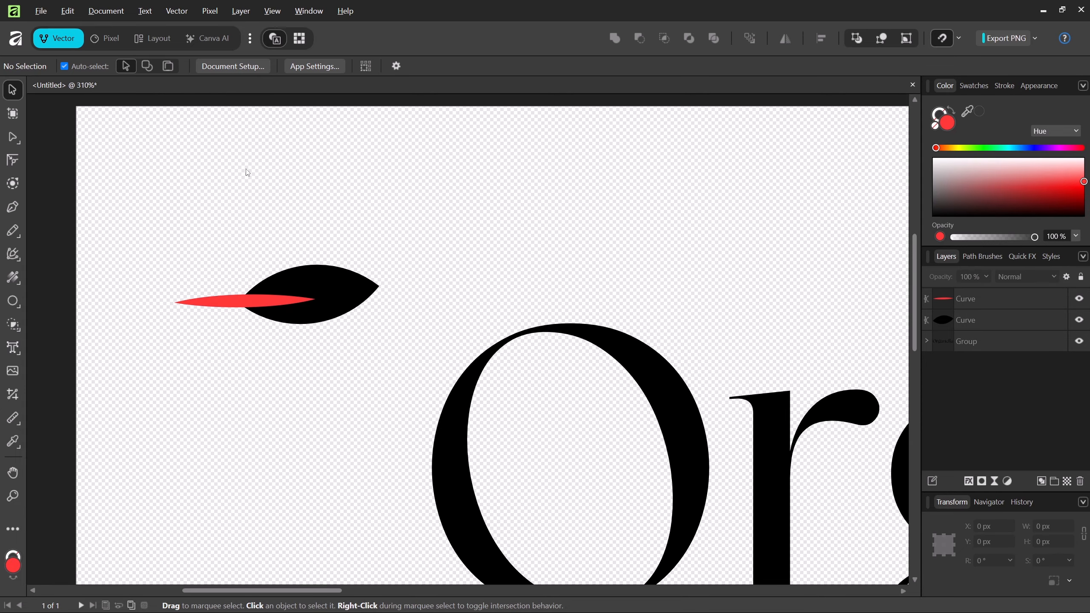
# Try rotating the red sliver to about -4°
pyautogui.click(236, 302)
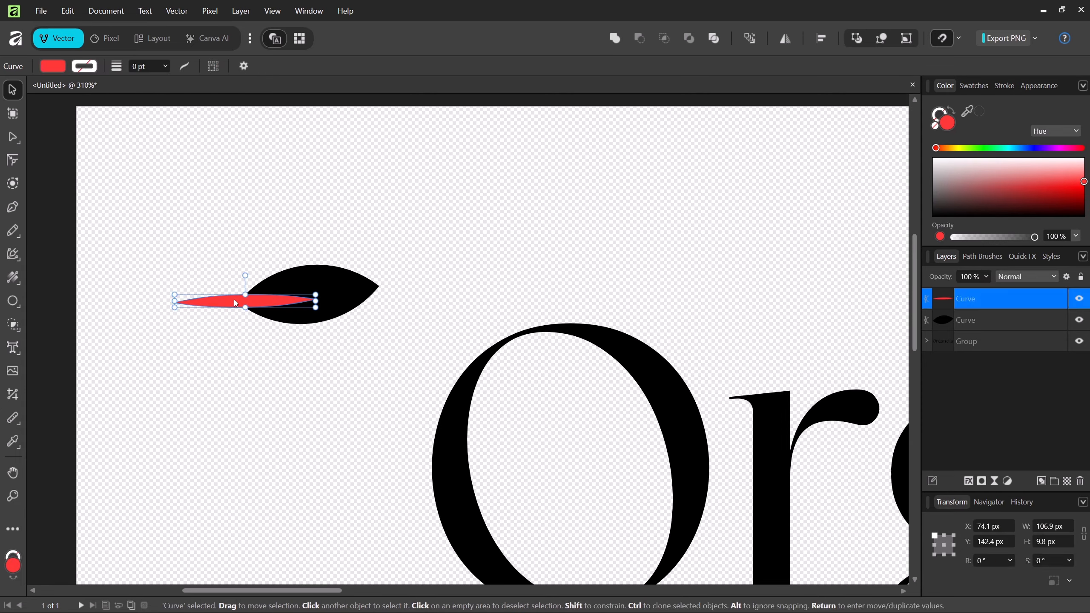
pyautogui.moveTo(168, 293); pyautogui.dragTo(170, 286)
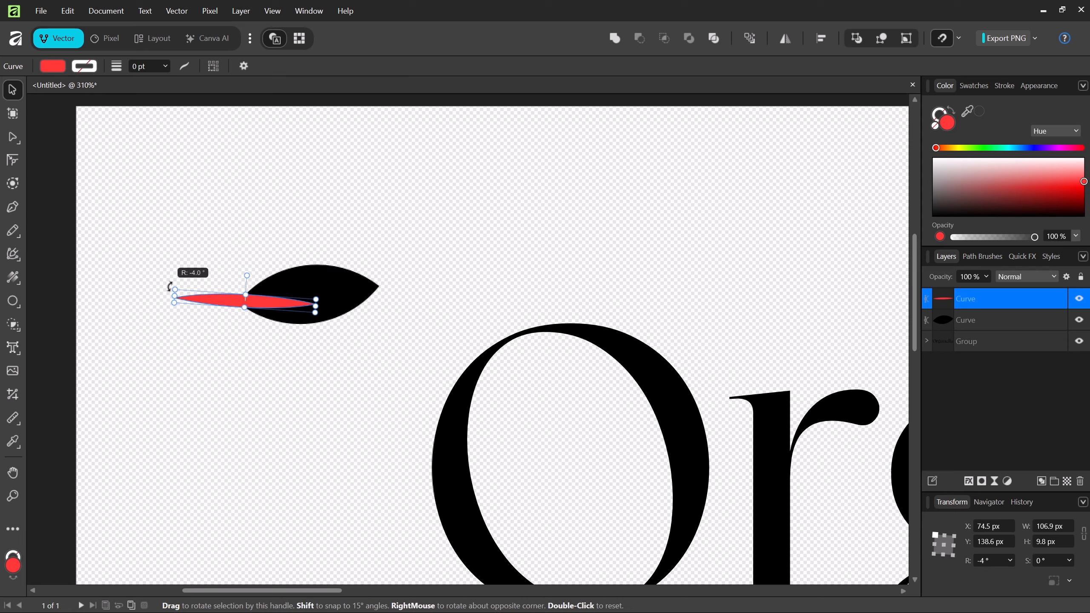
pyautogui.click(182, 232)
# Cut the red sliver out of the black leaf with Shape Builder, leaving a pointed notch in its base
pyautogui.moveTo(198, 232); pyautogui.dragTo(308, 324)
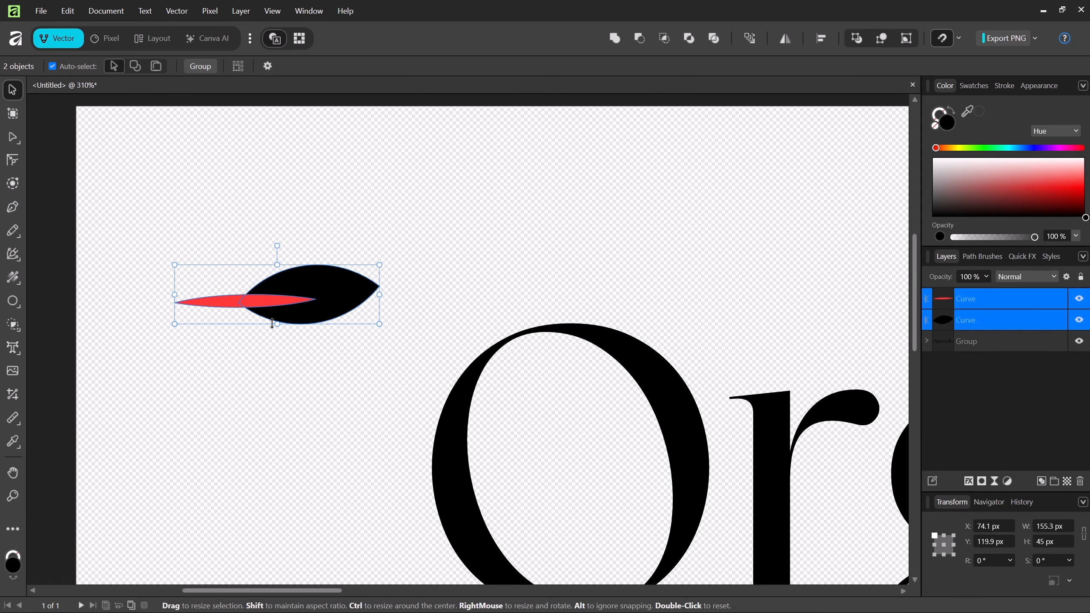
pyautogui.click(16, 328)
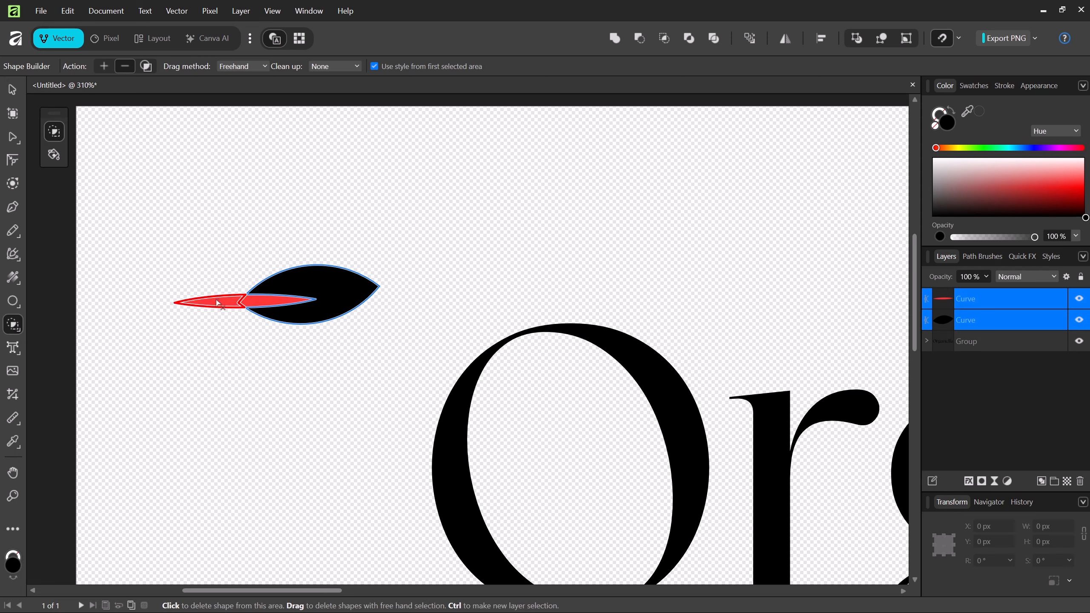
pyautogui.moveTo(219, 303); pyautogui.dragTo(249, 306)
pyautogui.click(249, 305)
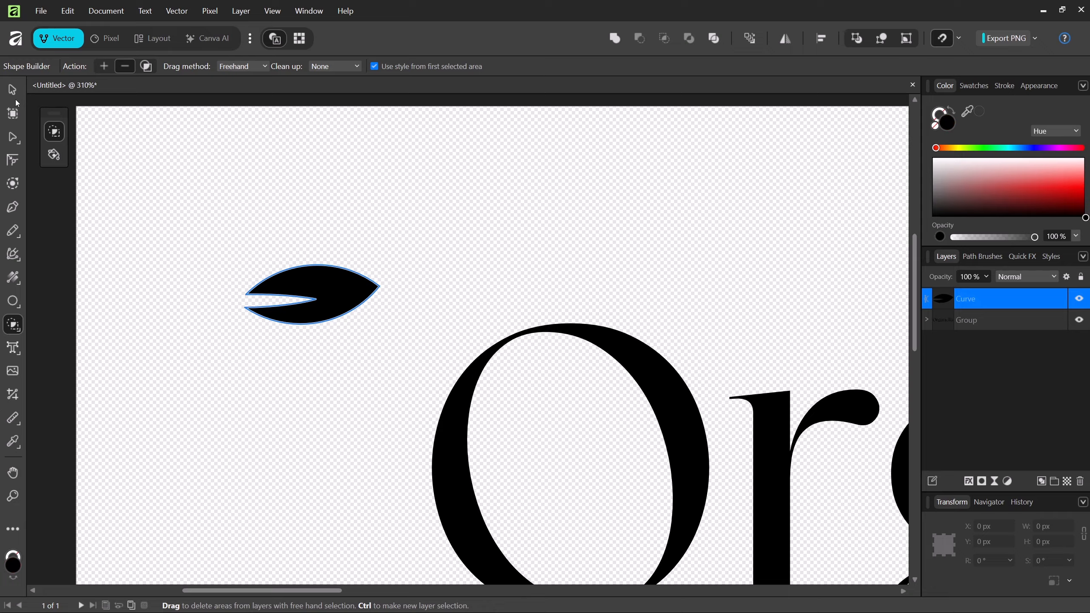
pyautogui.click(12, 90)
pyautogui.click(150, 190)
# Move the notched leaf up toward the O and rotate it to about 57° so its tip points upward
pyautogui.click(326, 283)
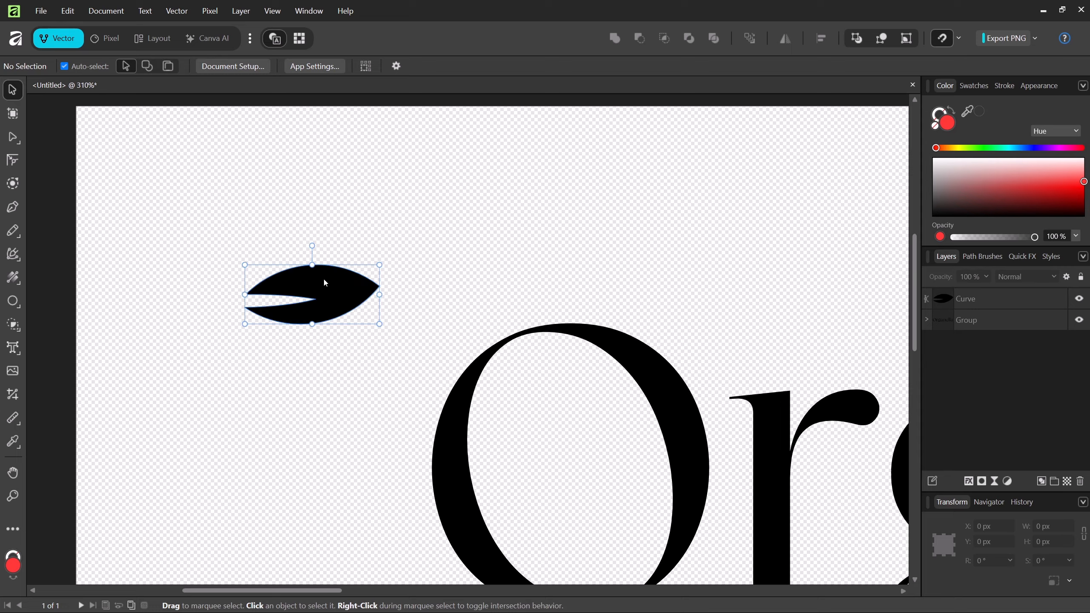
pyautogui.moveTo(326, 284); pyautogui.dragTo(365, 252)
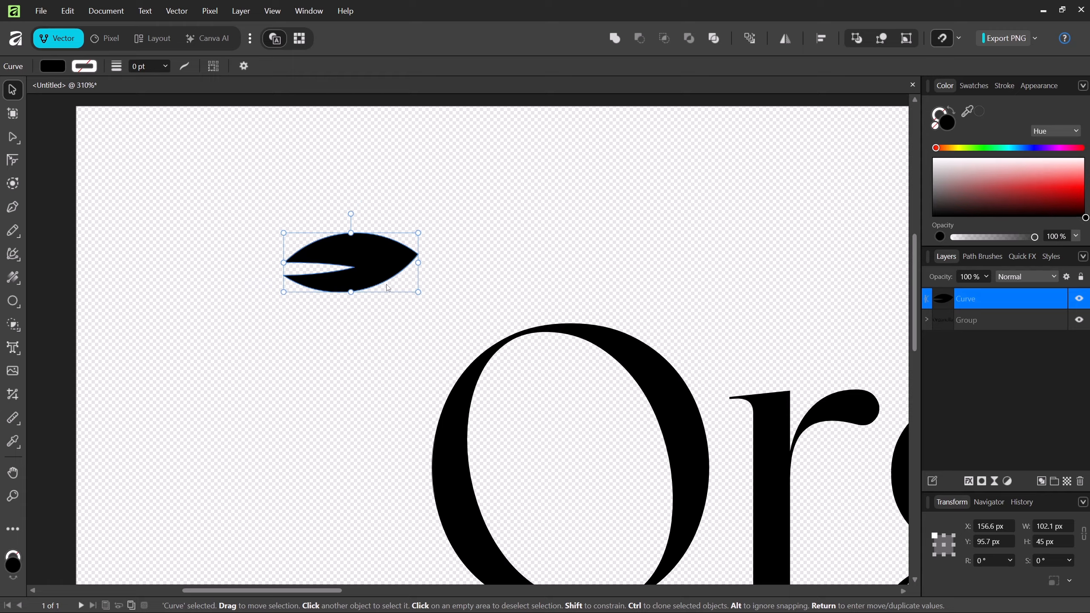
pyautogui.moveTo(421, 298); pyautogui.dragTo(447, 213)
pyautogui.click(431, 259)
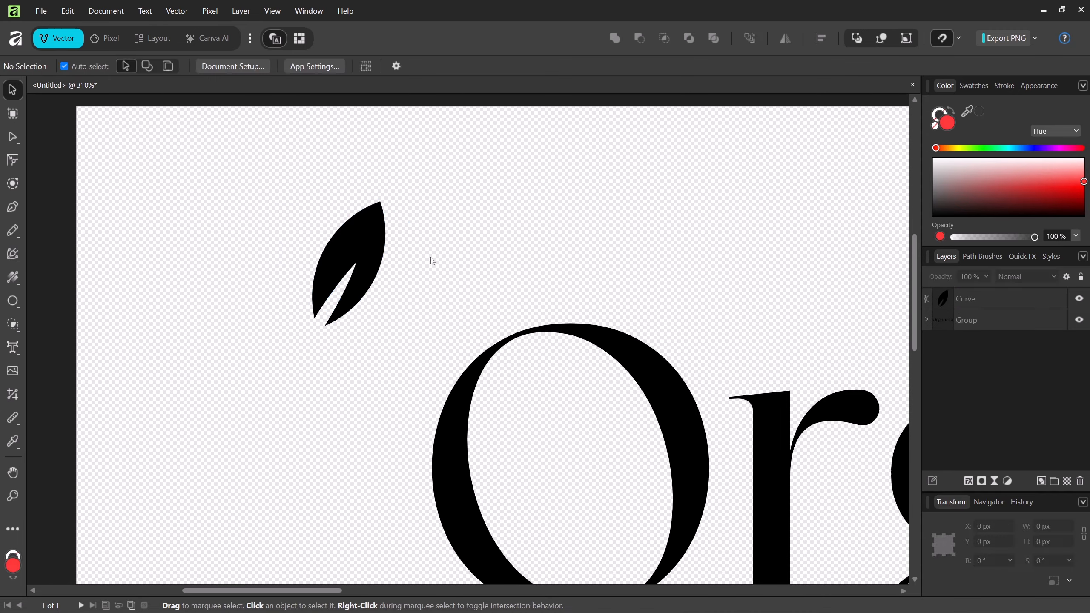
# Duplicate the notched leaf, flip the copy horizontally, and place it just left of the original
pyautogui.click(370, 266)
pyautogui.moveTo(371, 266); pyautogui.dragTo(318, 268)
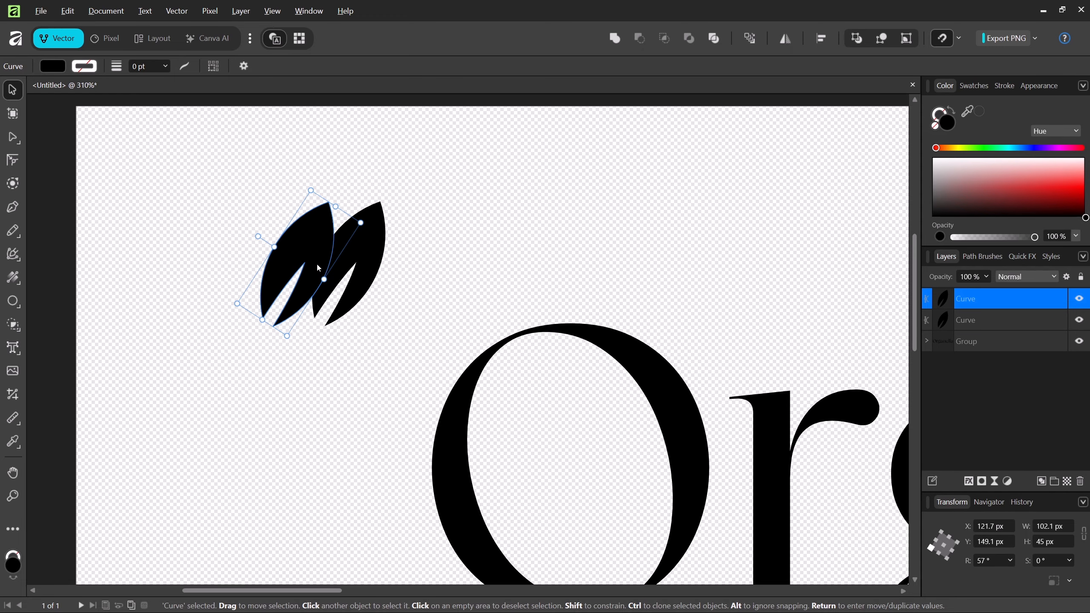
pyautogui.rightClick(318, 266)
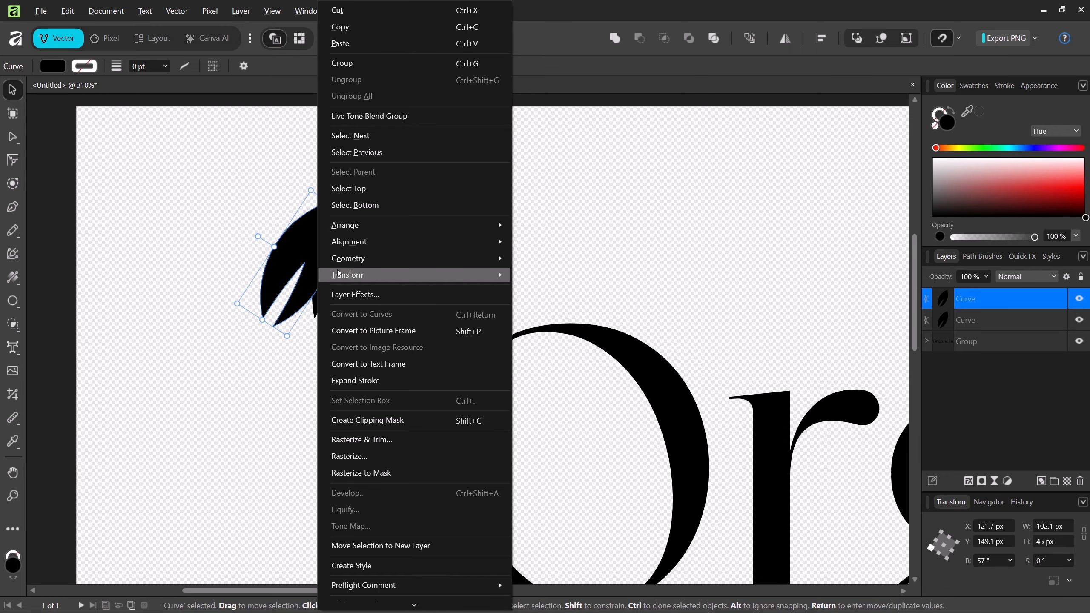
pyautogui.moveTo(339, 272)
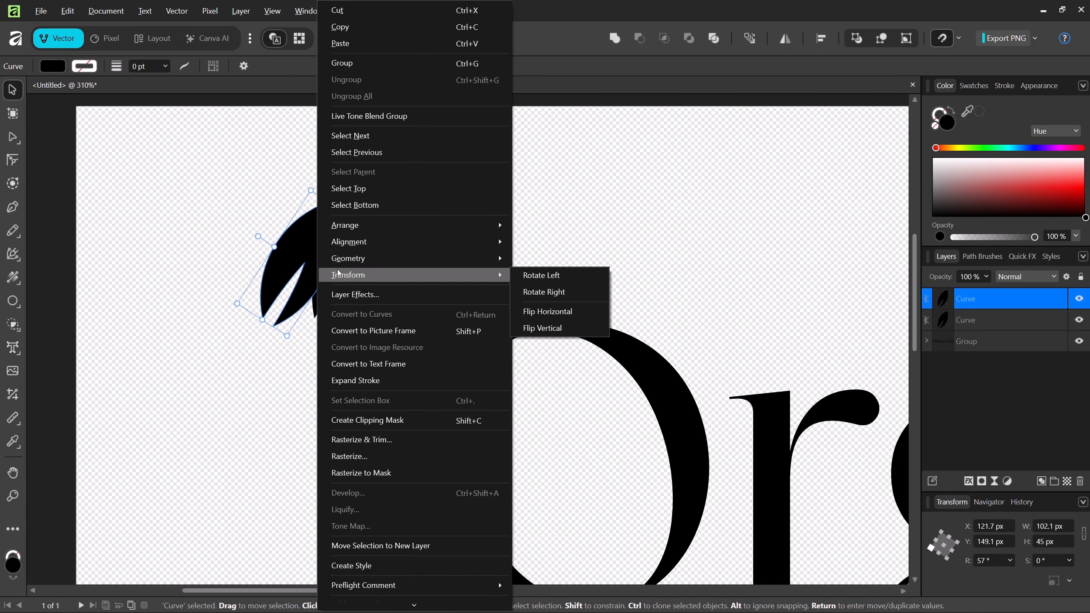
pyautogui.click(545, 312)
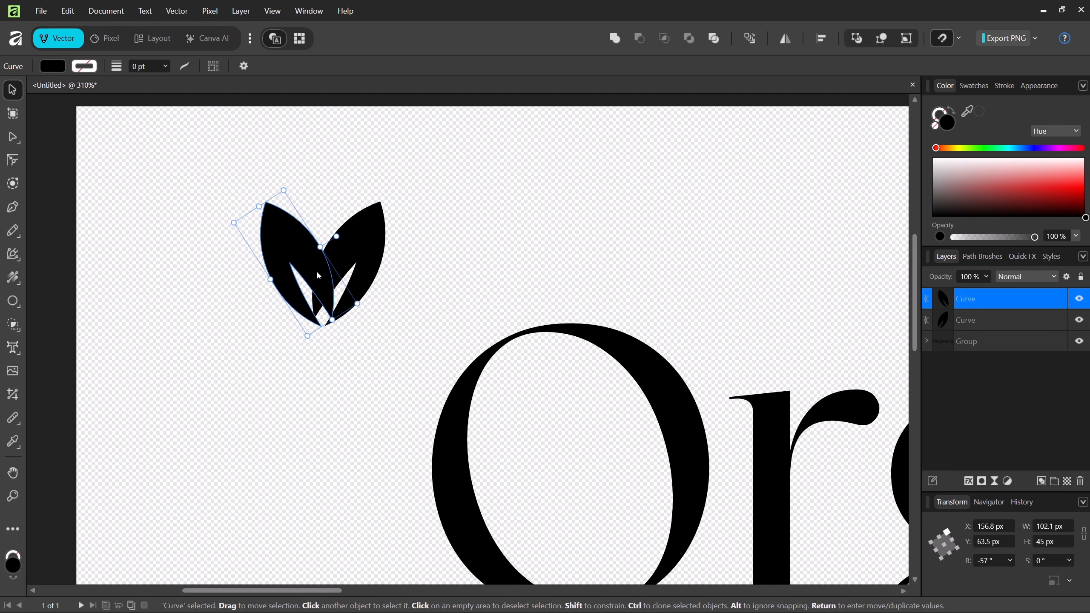
pyautogui.moveTo(317, 270); pyautogui.dragTo(283, 267)
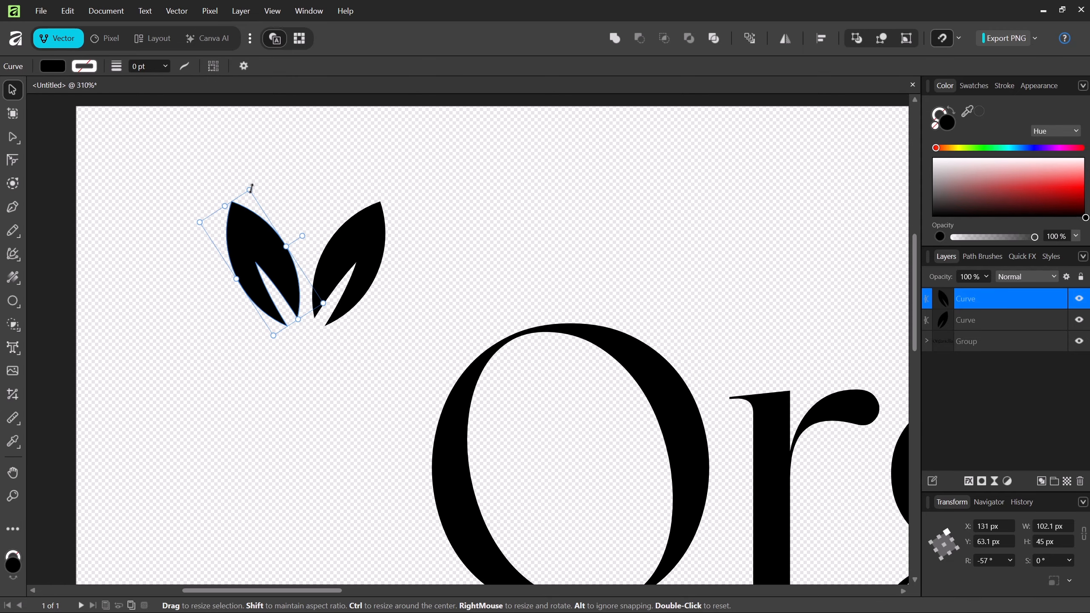
# Shrink the left leaf and tilt it outward, and rotate the right leaf to about 49.6° with a small gap between them
pyautogui.moveTo(252, 188); pyautogui.dragTo(245, 213)
pyautogui.click(348, 244)
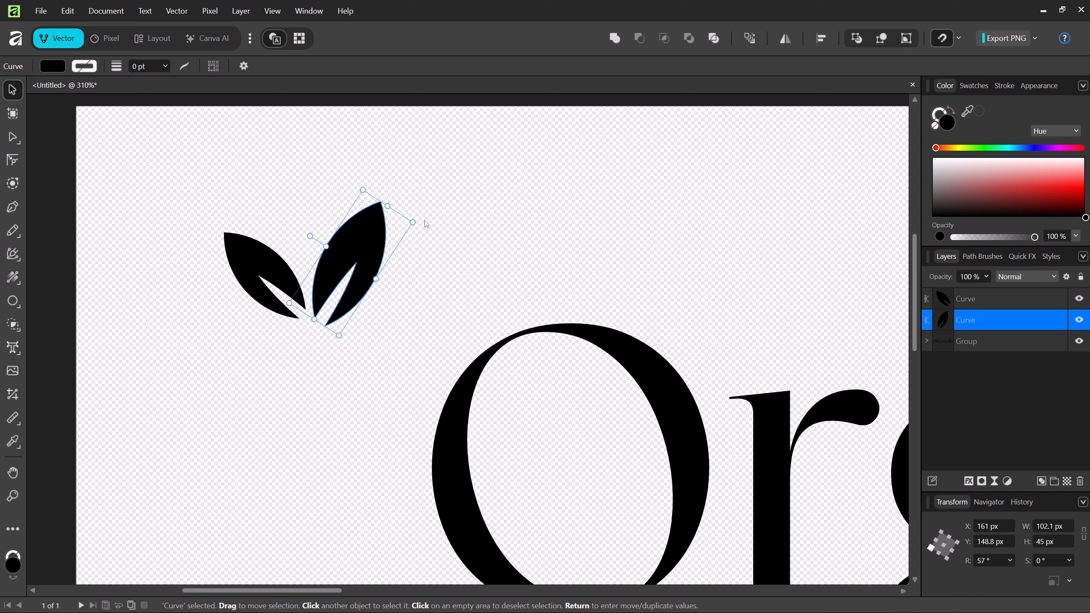
pyautogui.moveTo(427, 225); pyautogui.dragTo(432, 227)
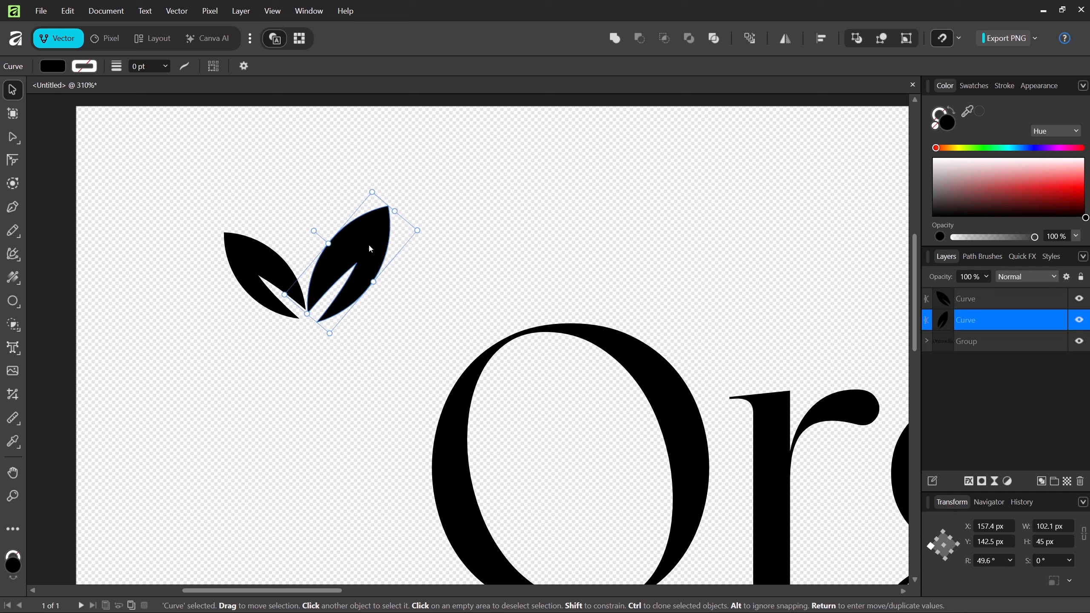
pyautogui.moveTo(368, 244); pyautogui.dragTo(377, 239)
pyautogui.click(408, 273)
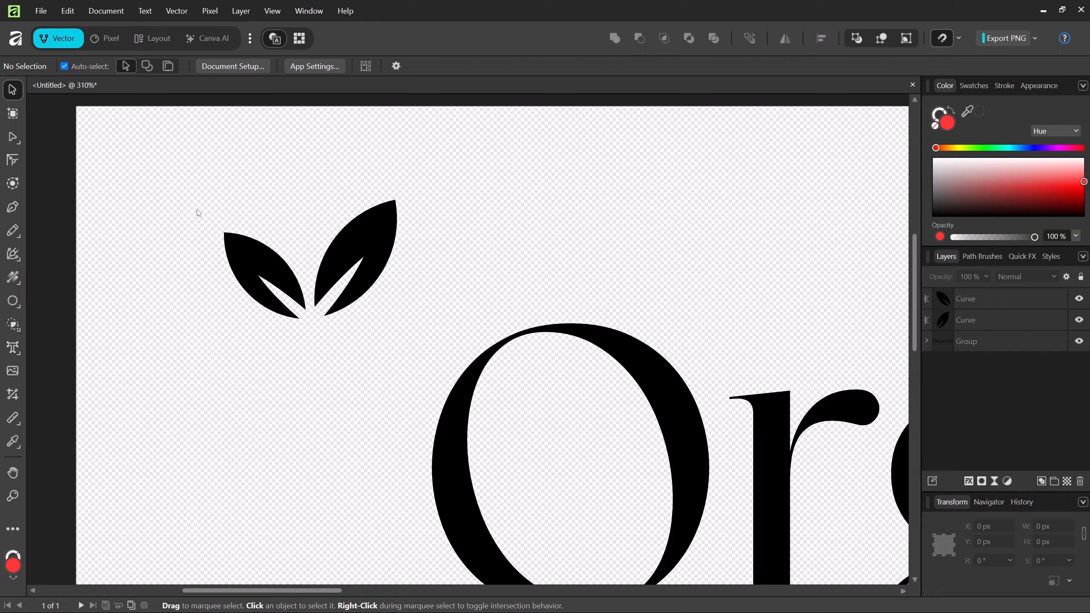
# Merge the two leaves into one shape with the Add operation and place it on top of the wordmark's O
pyautogui.moveTo(197, 209); pyautogui.dragTo(425, 300)
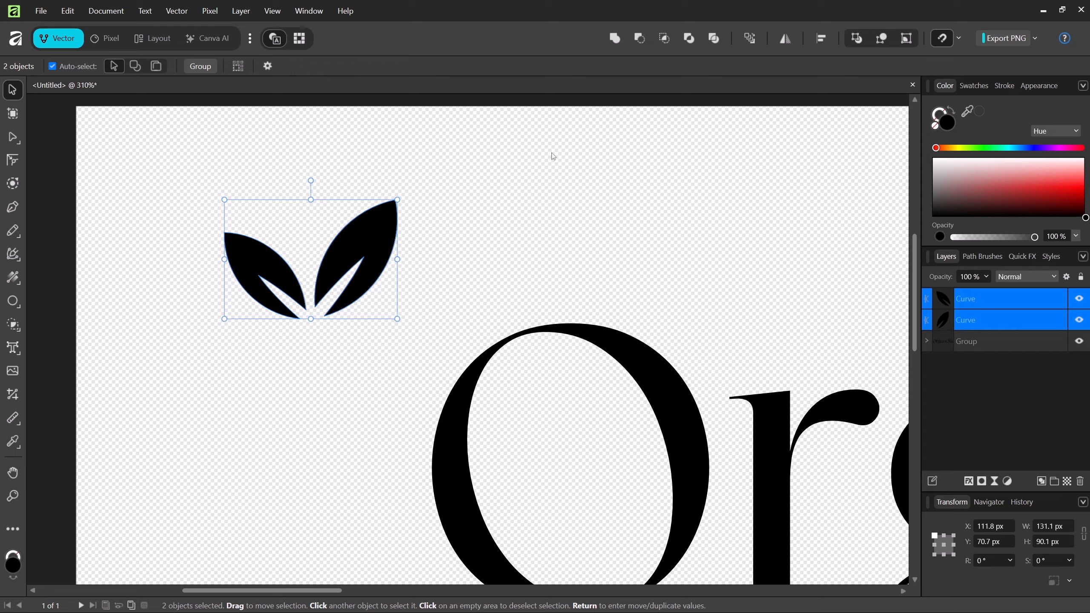
pyautogui.click(616, 41)
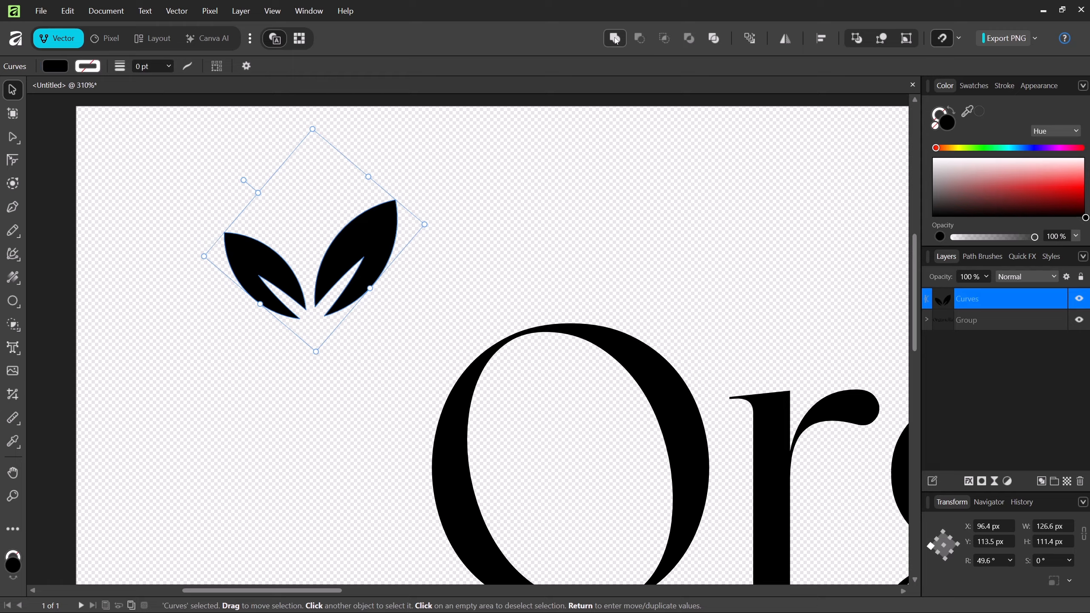
pyautogui.click(562, 188)
pyautogui.moveTo(388, 241); pyautogui.dragTo(187, 233)
pyautogui.scroll(-2, 602, 271)
pyautogui.press('space')
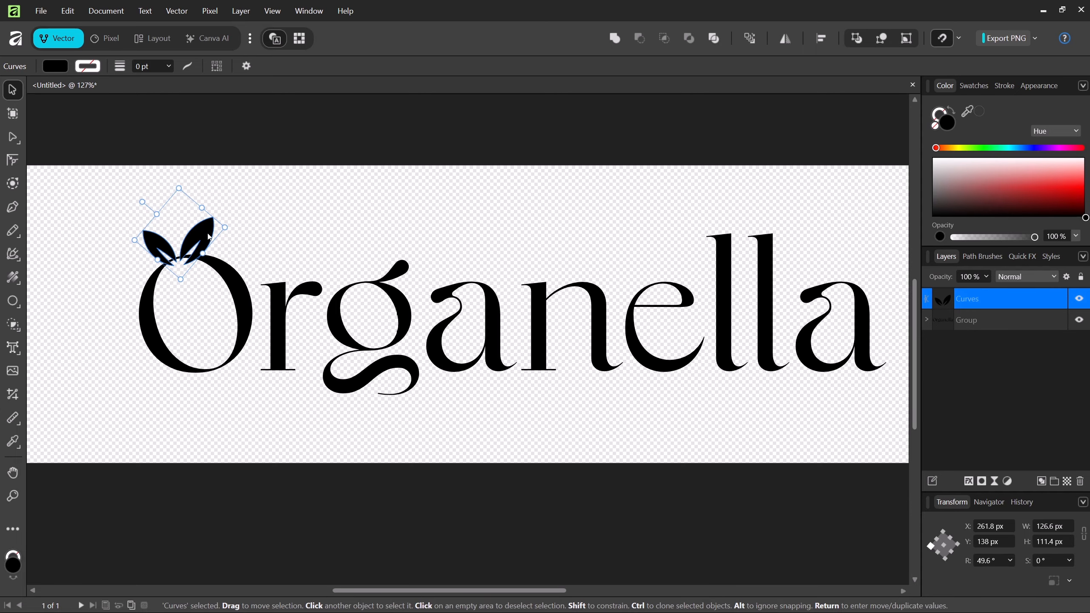
# Draw a red circle about 144.7 px in diameter over the leaves and lower its opacity to 70 %
pyautogui.scroll(4, 208, 234)
pyautogui.press('space')
pyautogui.moveTo(207, 232); pyautogui.dragTo(713, 264)
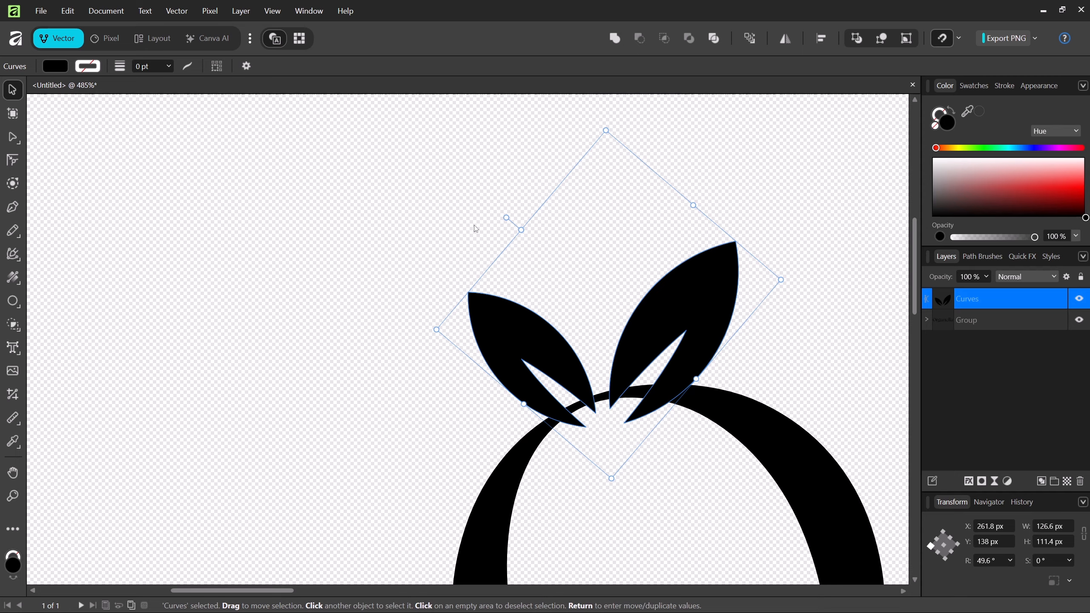
pyautogui.click(419, 215)
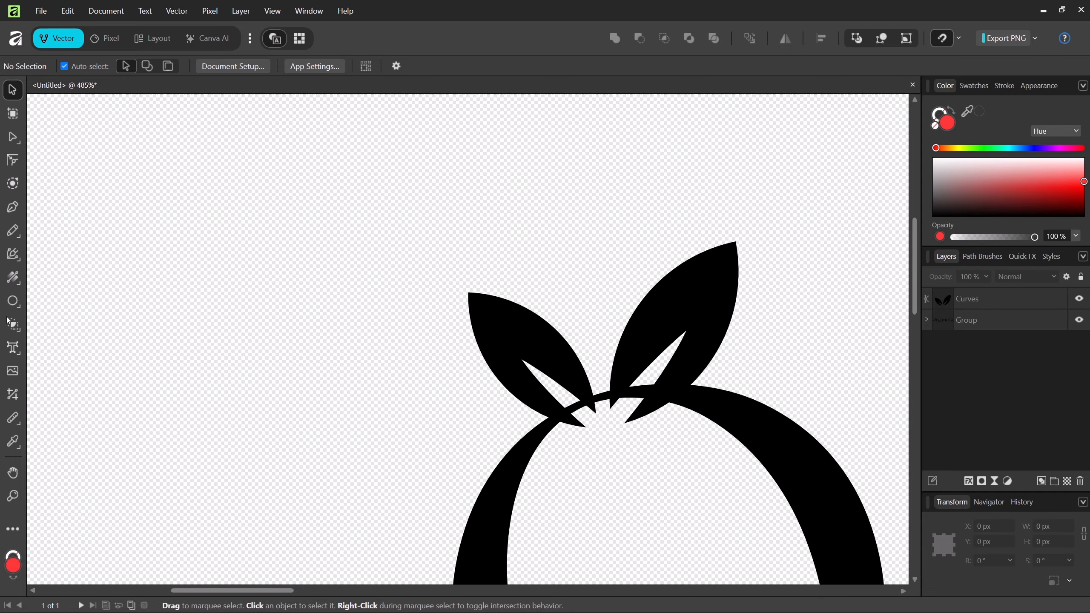
pyautogui.click(12, 302)
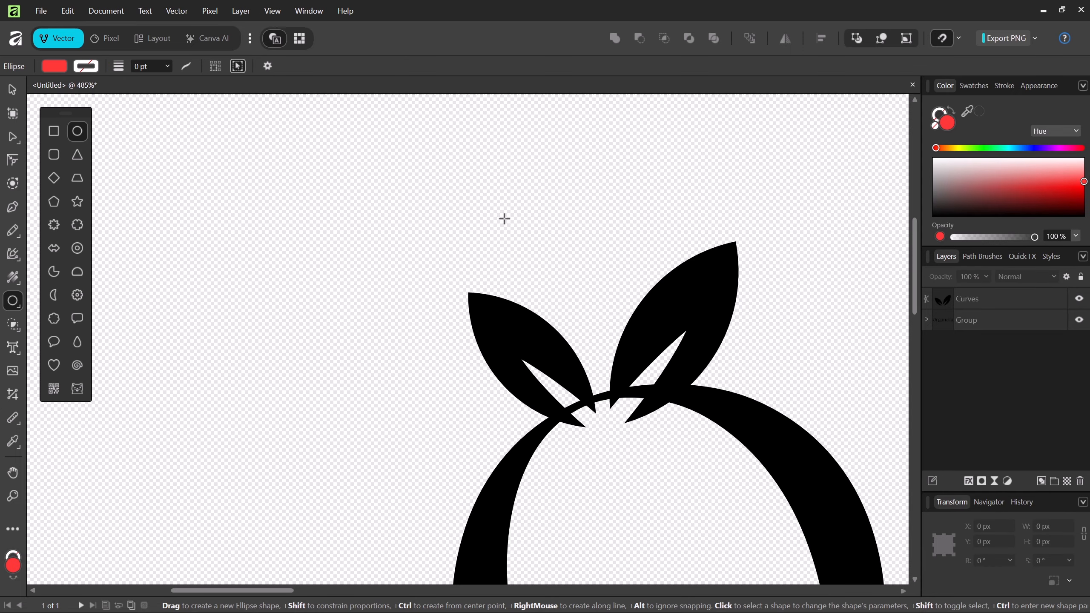
pyautogui.moveTo(504, 219); pyautogui.dragTo(857, 445)
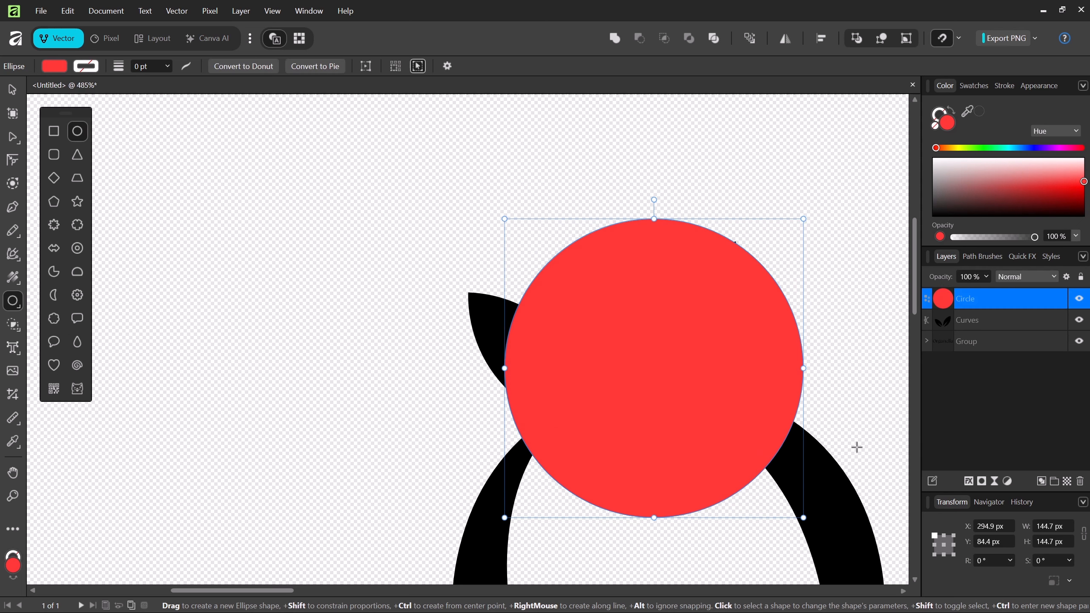
pyautogui.click(987, 276)
pyautogui.moveTo(961, 290); pyautogui.dragTo(961, 290)
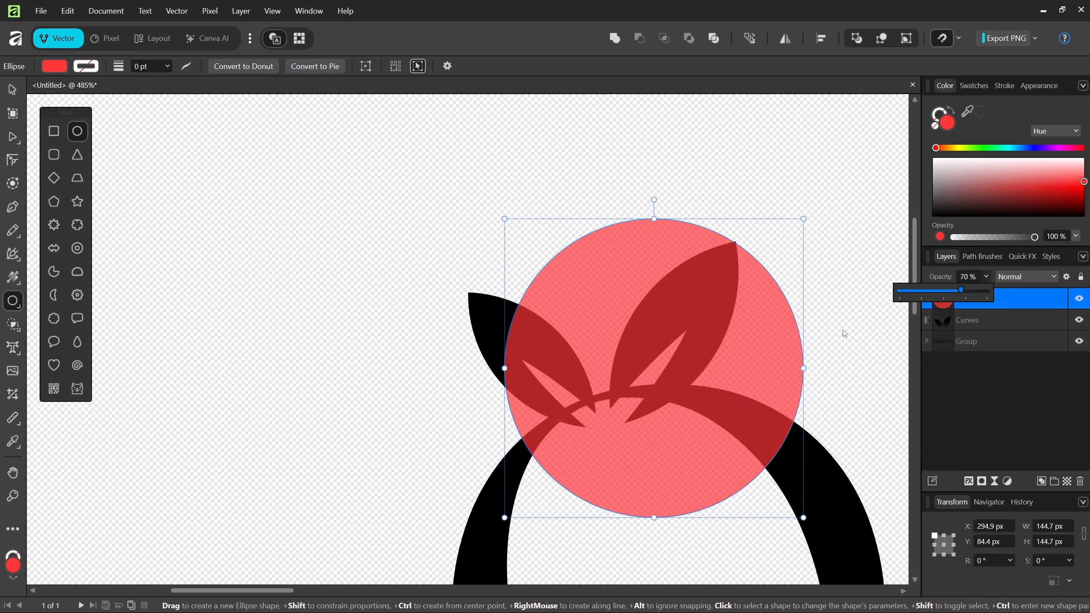
pyautogui.press('v')
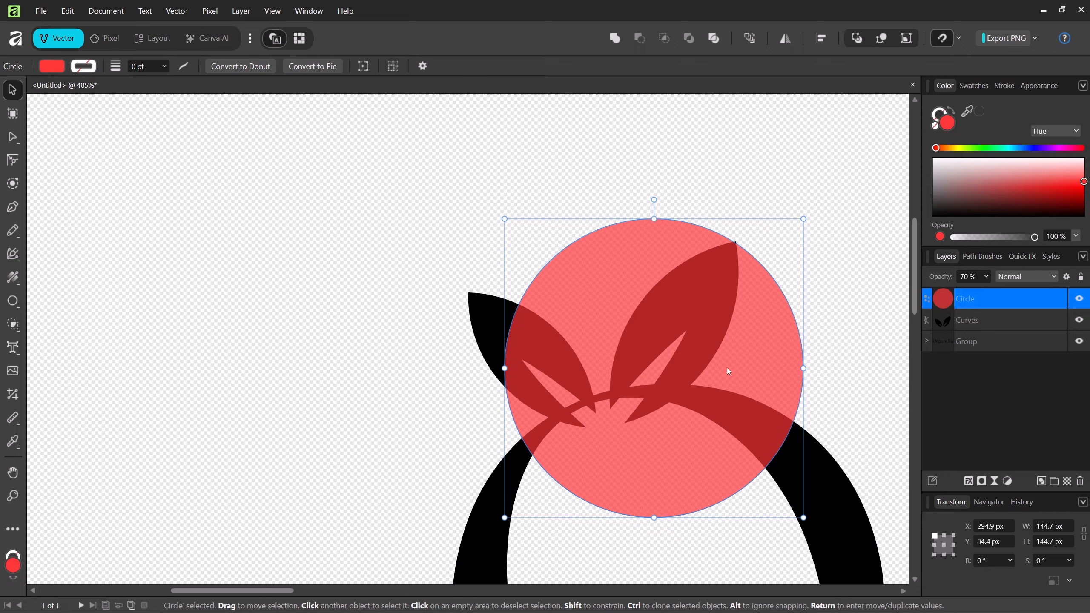
# Center the translucent circle around both leaves and widen it to an ellipse about 150.7 px wide
pyautogui.moveTo(727, 368); pyautogui.dragTo(708, 306)
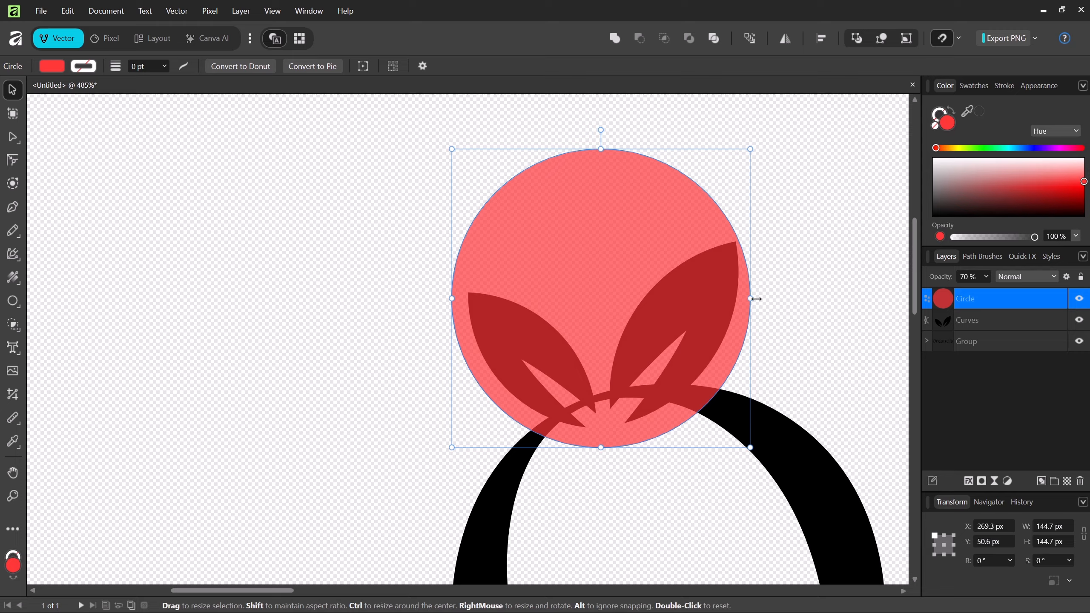
pyautogui.moveTo(750, 298); pyautogui.dragTo(765, 297)
pyautogui.press('Left')
pyautogui.press('Left')
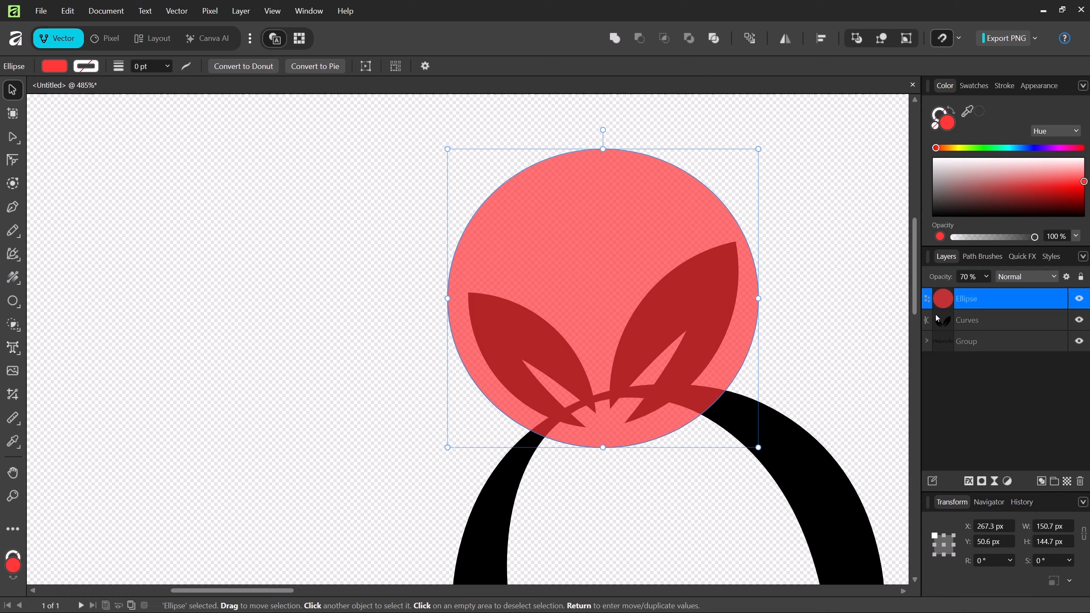
# Move the ellipse beneath the leaves in the layer order and hide the leaves
pyautogui.moveTo(996, 305); pyautogui.dragTo(1002, 328)
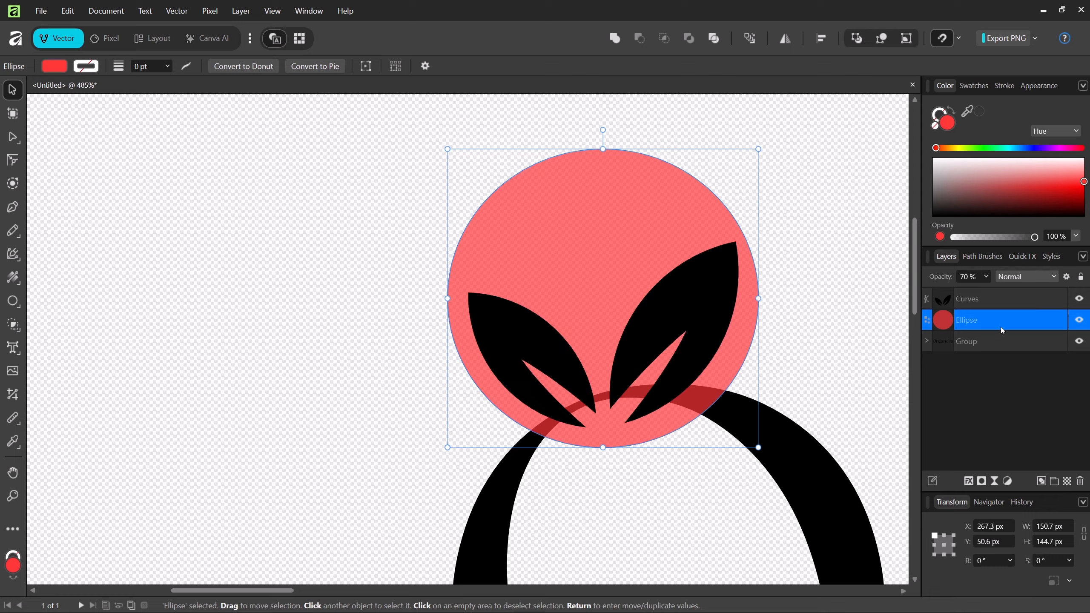
pyautogui.click(1085, 300)
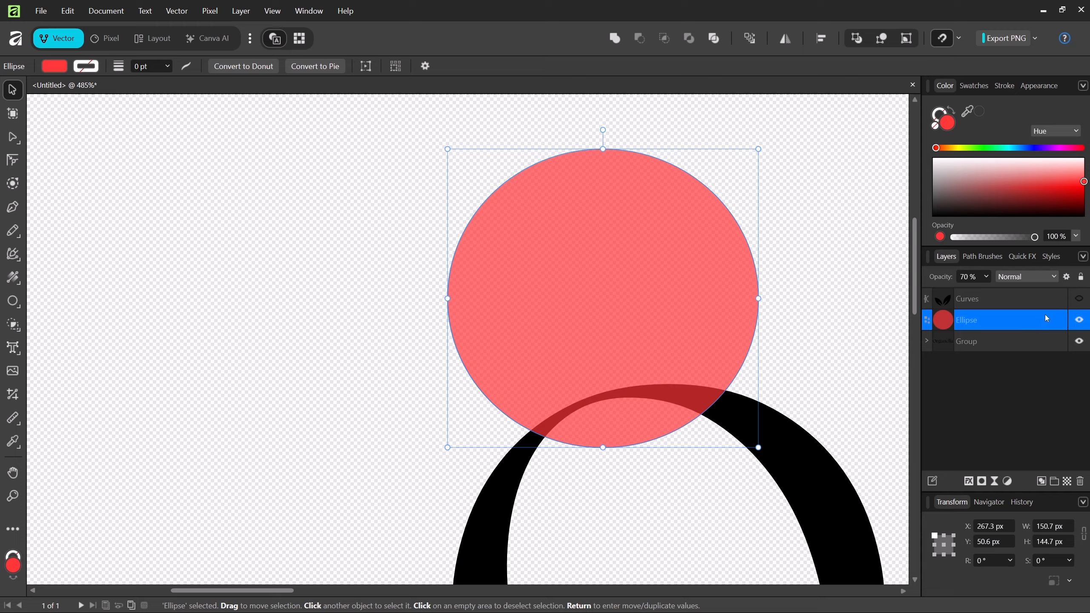
# Set the ellipse's opacity to 100 % and cut its area out of the top of the O with the Shape Builder's delete action
pyautogui.click(989, 278)
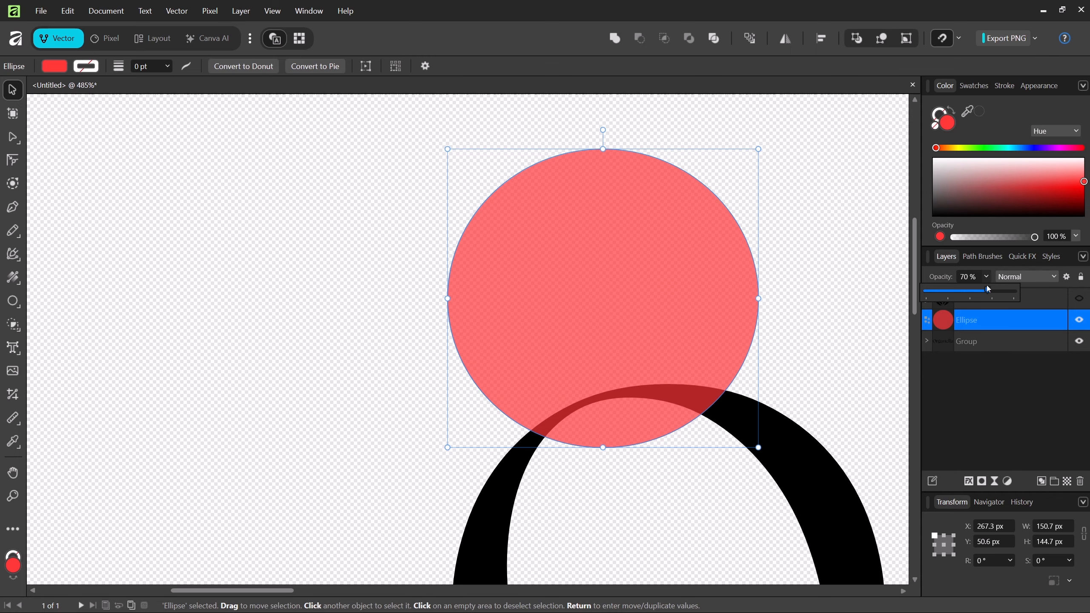
pyautogui.moveTo(987, 289); pyautogui.dragTo(1021, 290)
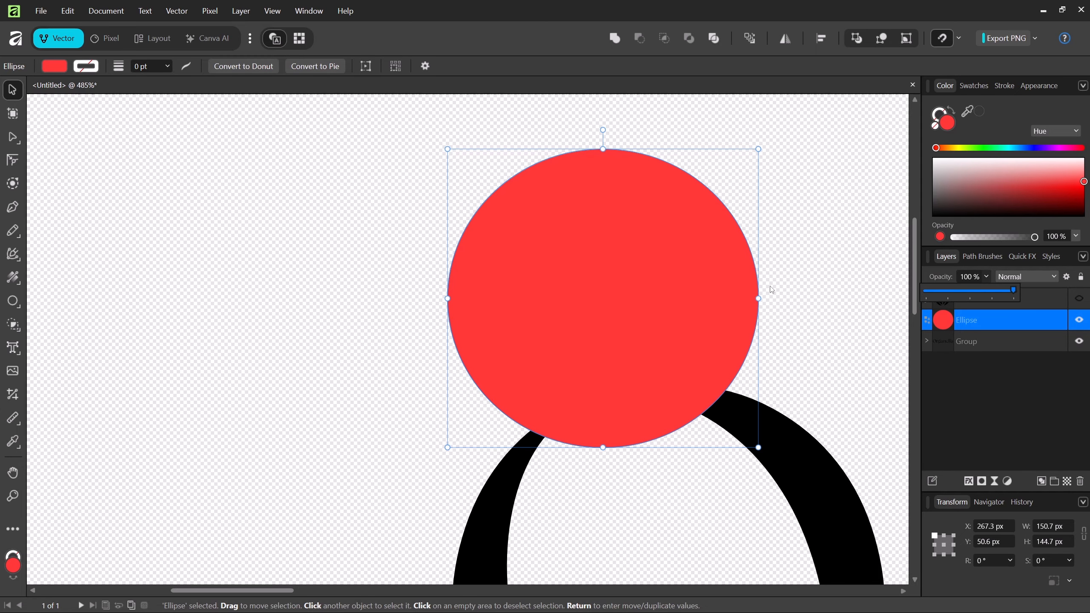
pyautogui.scroll(-3, 772, 290)
pyautogui.press('space')
pyautogui.moveTo(769, 288); pyautogui.dragTo(226, 228)
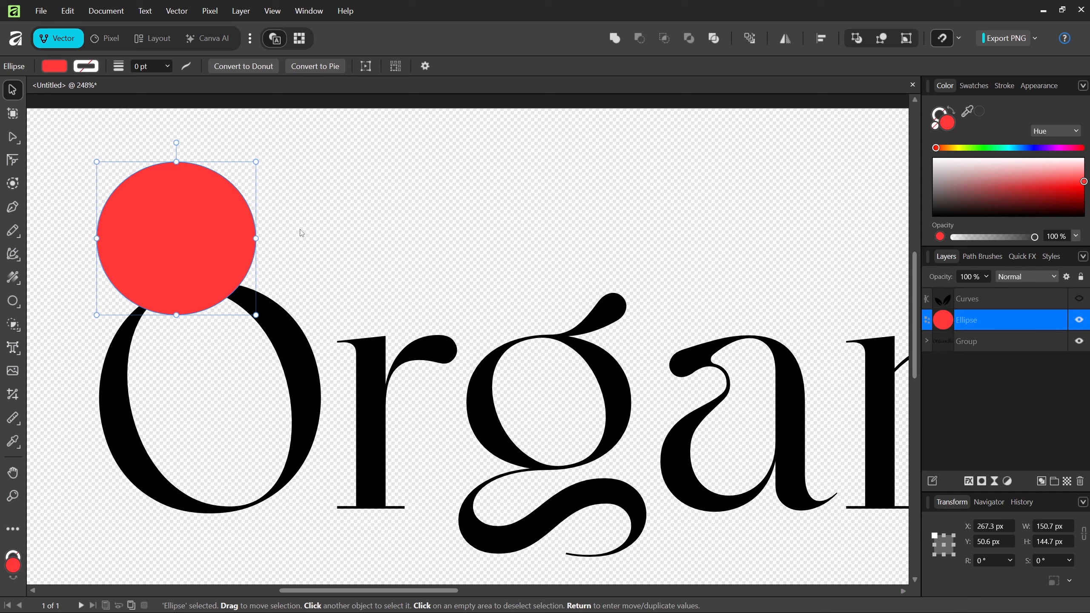
pyautogui.moveTo(68, 232); pyautogui.dragTo(260, 349)
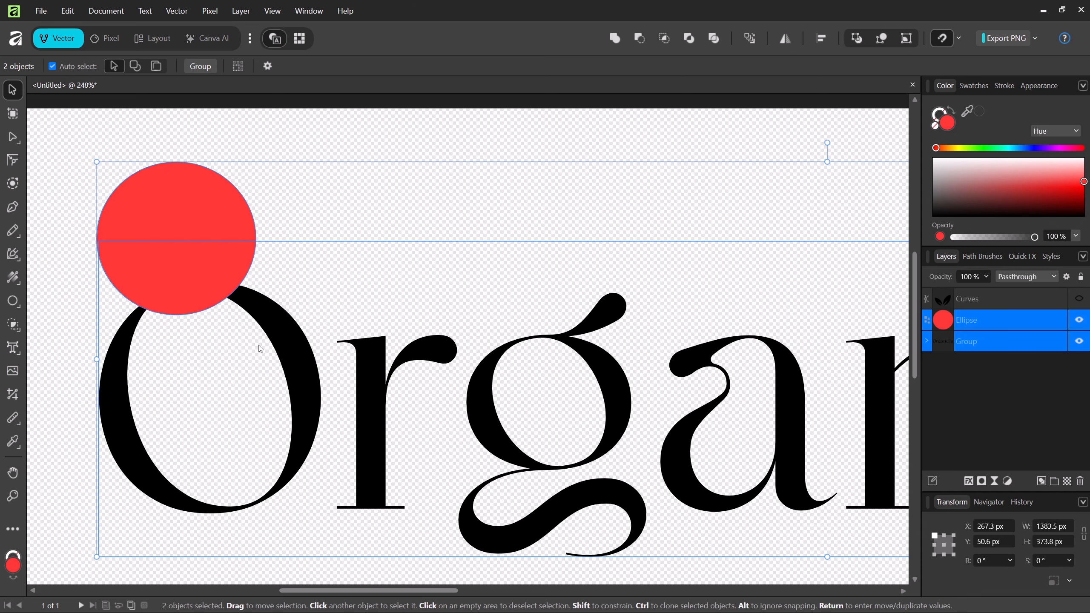
pyautogui.click(14, 326)
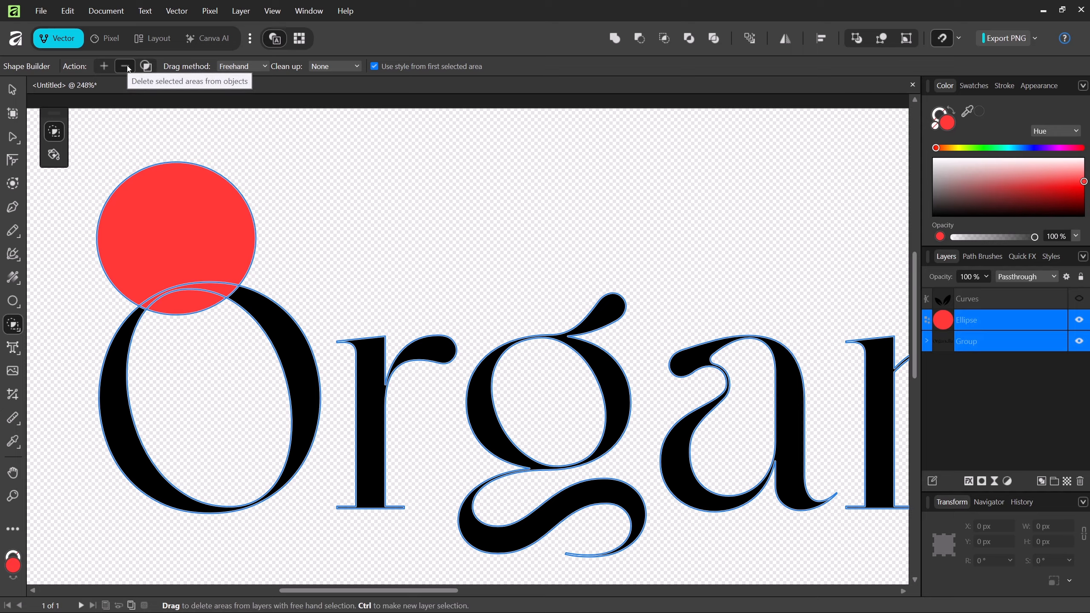
pyautogui.moveTo(170, 244); pyautogui.dragTo(184, 309)
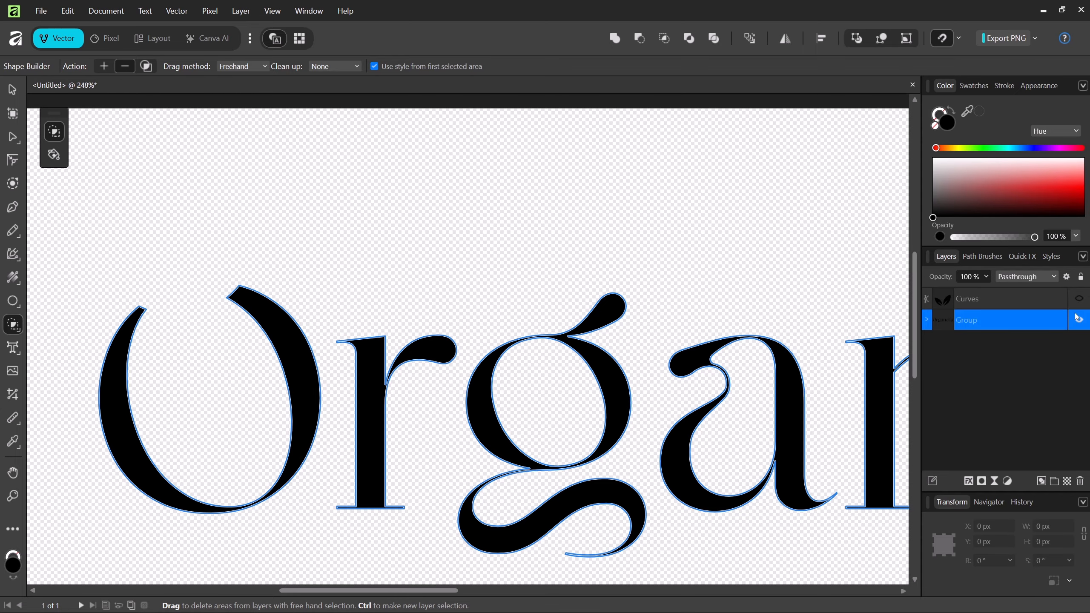
# Show the hidden leaves again above the cut-out O
pyautogui.click(1079, 299)
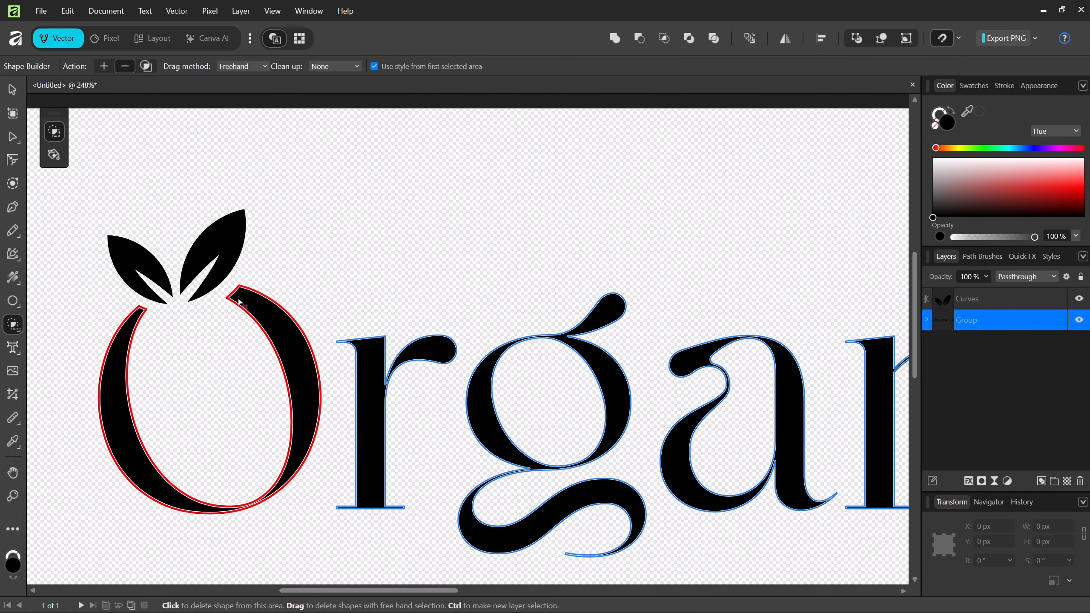
pyautogui.scroll(-5, 216, 285)
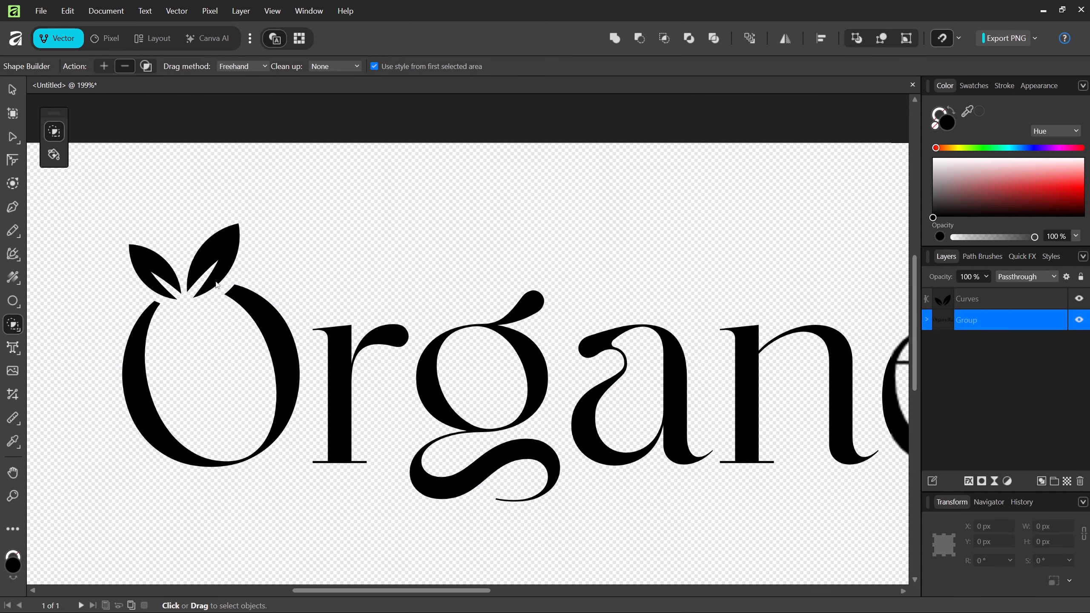
pyautogui.scroll(-2, 217, 284)
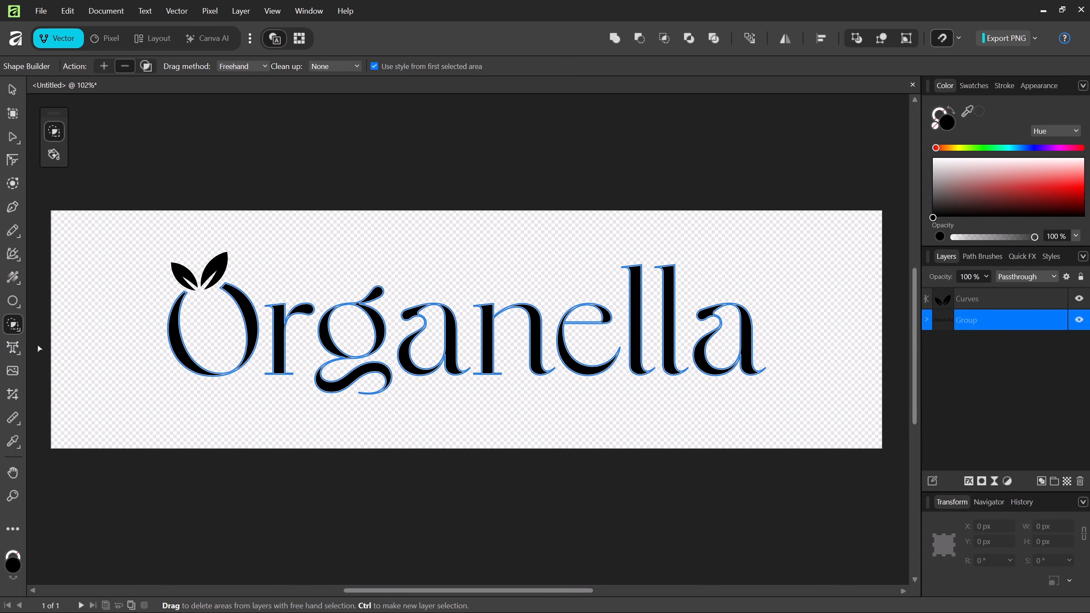
# Add the art text "By YouMage" beside the wordmark's O
pyautogui.click(14, 352)
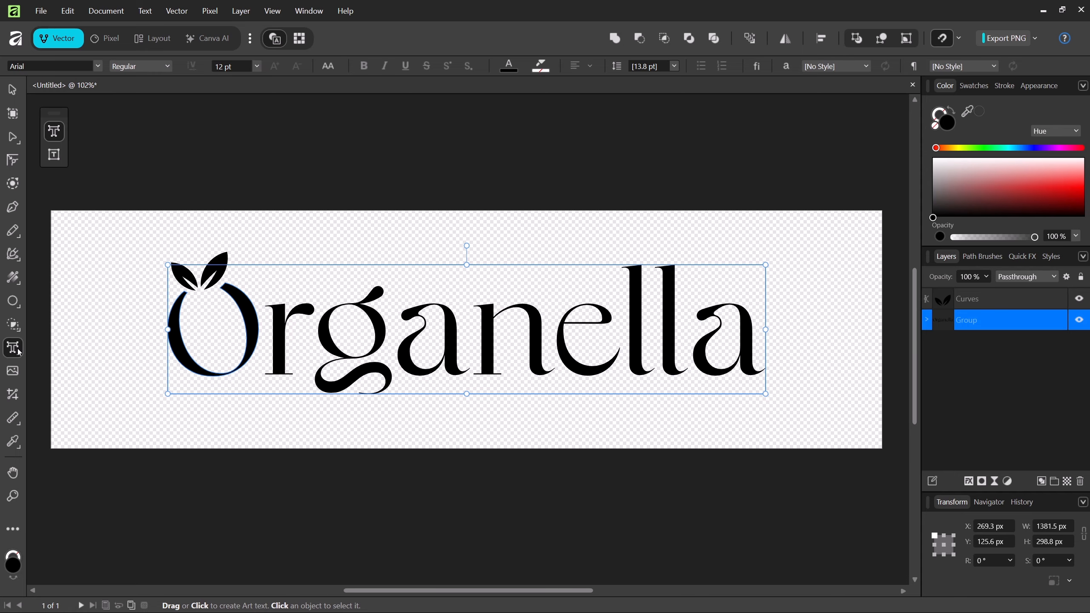
pyautogui.click(104, 304)
pyautogui.write('By Y')
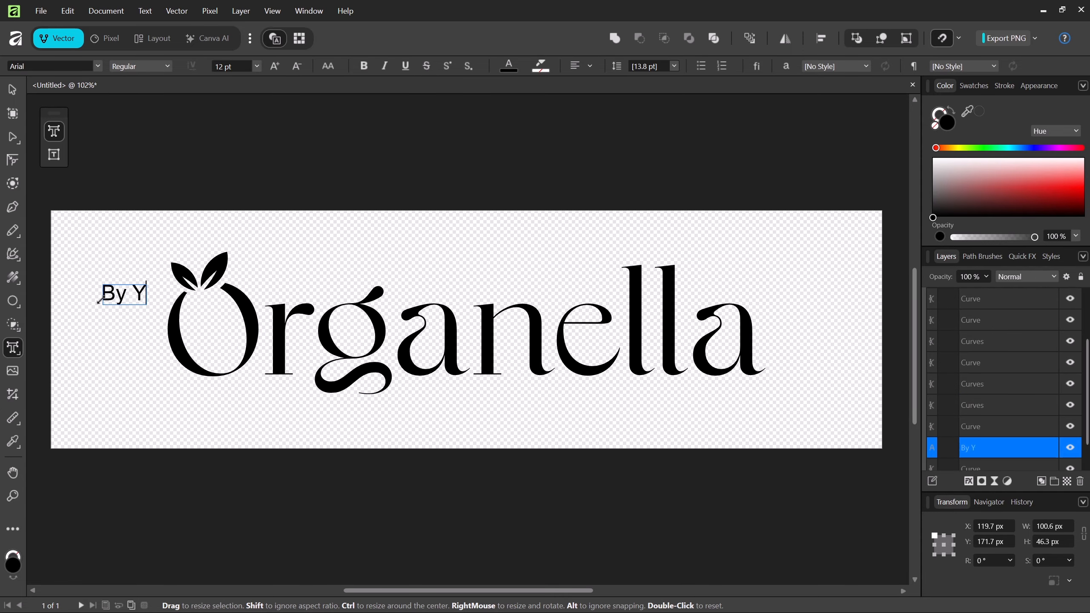
pyautogui.write('ouMage')
# Set the whole "By YouMage" text in the Gilroy font with the Bold style
pyautogui.hotkey('ctrl', 'a')
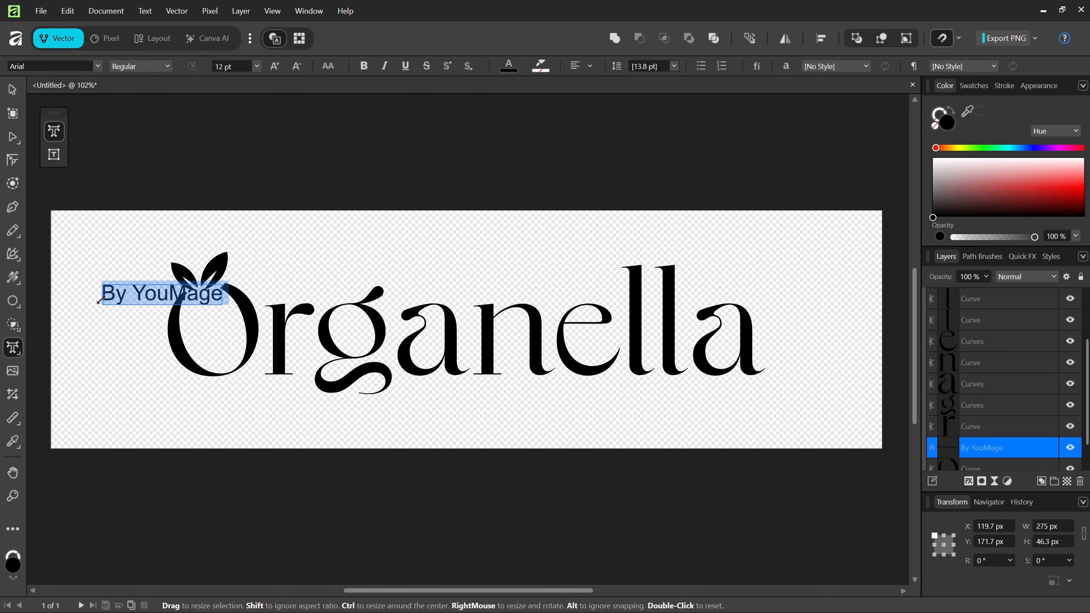
pyautogui.click(47, 64)
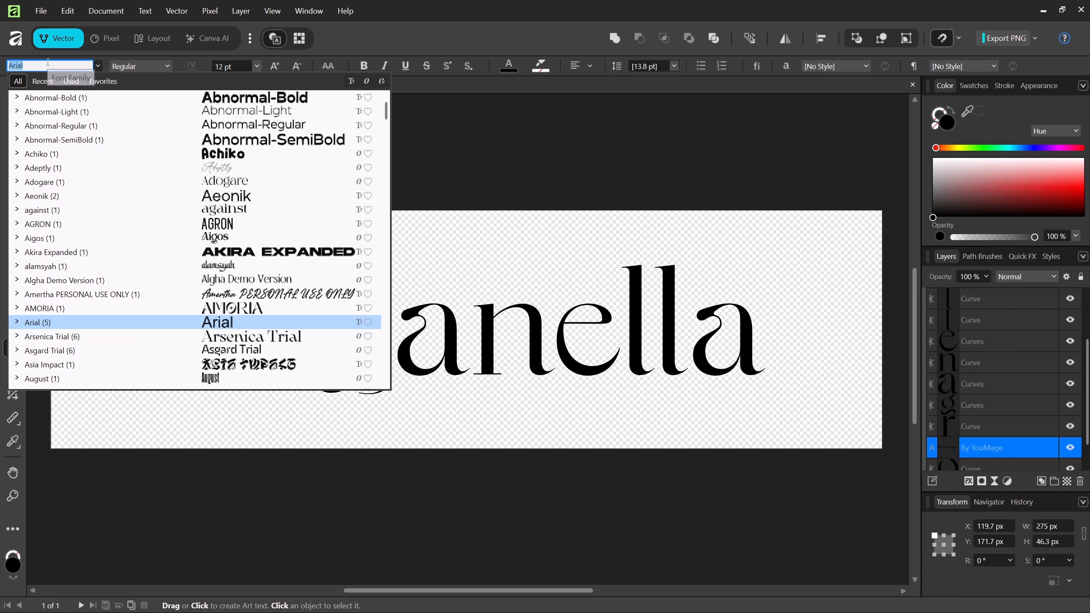
pyautogui.write('gi')
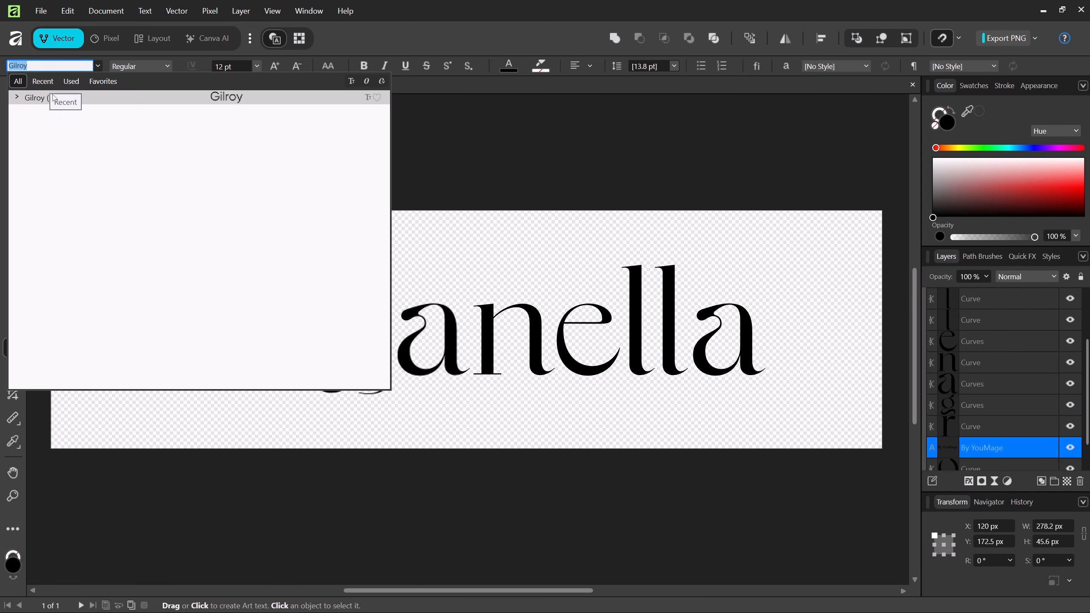
pyautogui.press('Return')
pyautogui.click(169, 67)
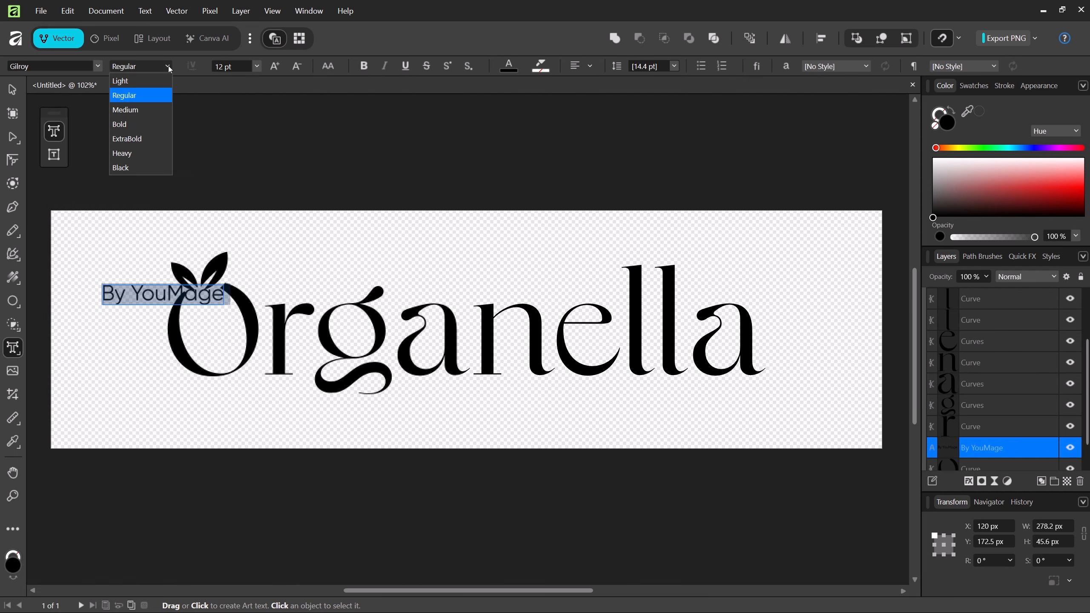
pyautogui.click(146, 125)
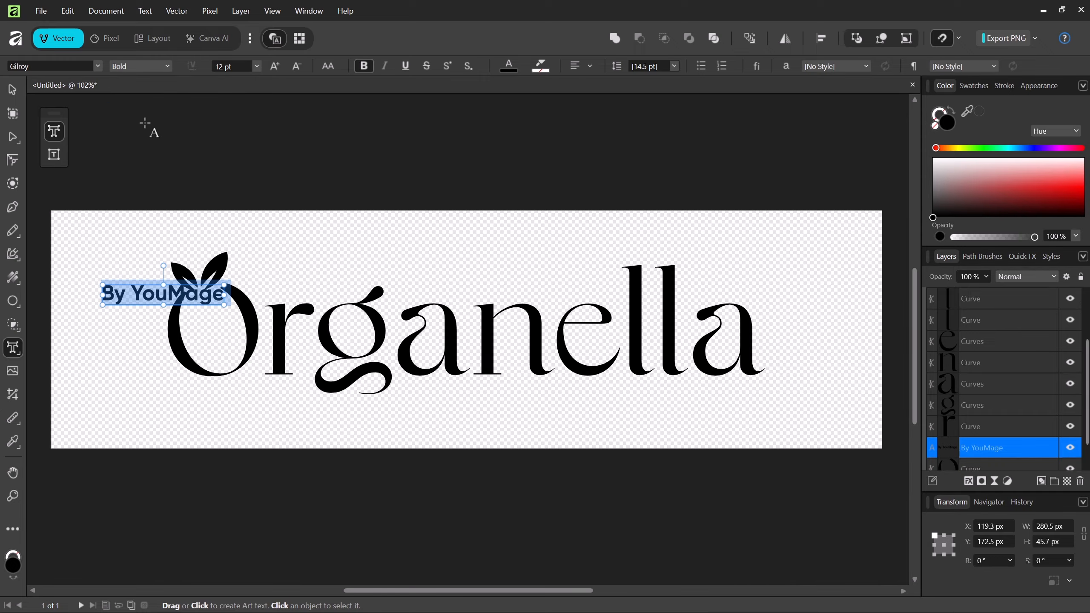
# Move the "By YouMage" text over the wordmark's final "lla" and place its layer outside the letter group, directly above it
pyautogui.click(14, 98)
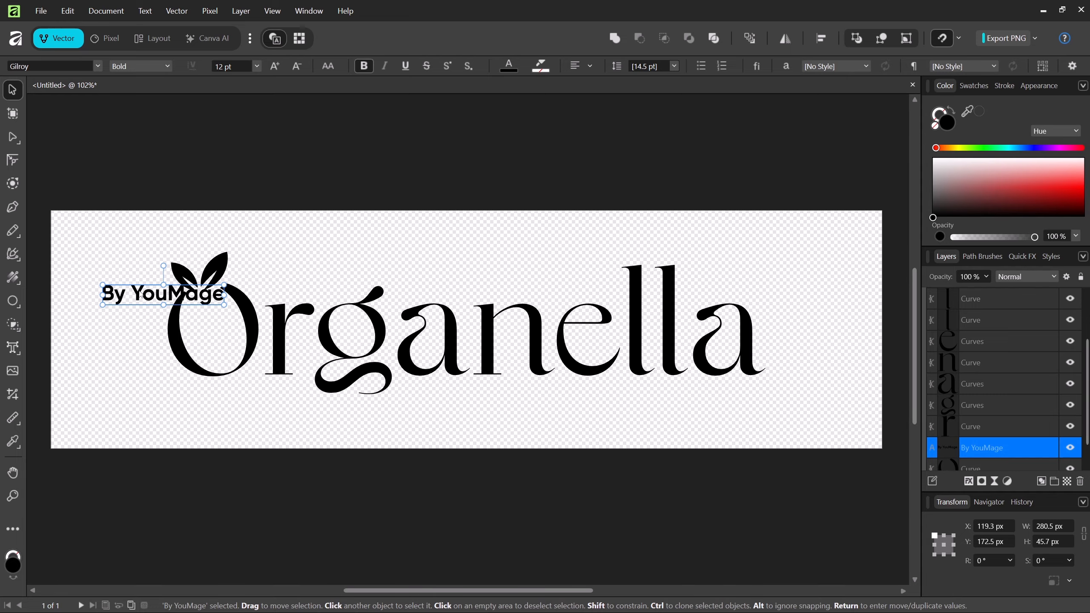
pyautogui.moveTo(140, 298); pyautogui.dragTo(366, 294)
pyautogui.scroll(5, 666, 341)
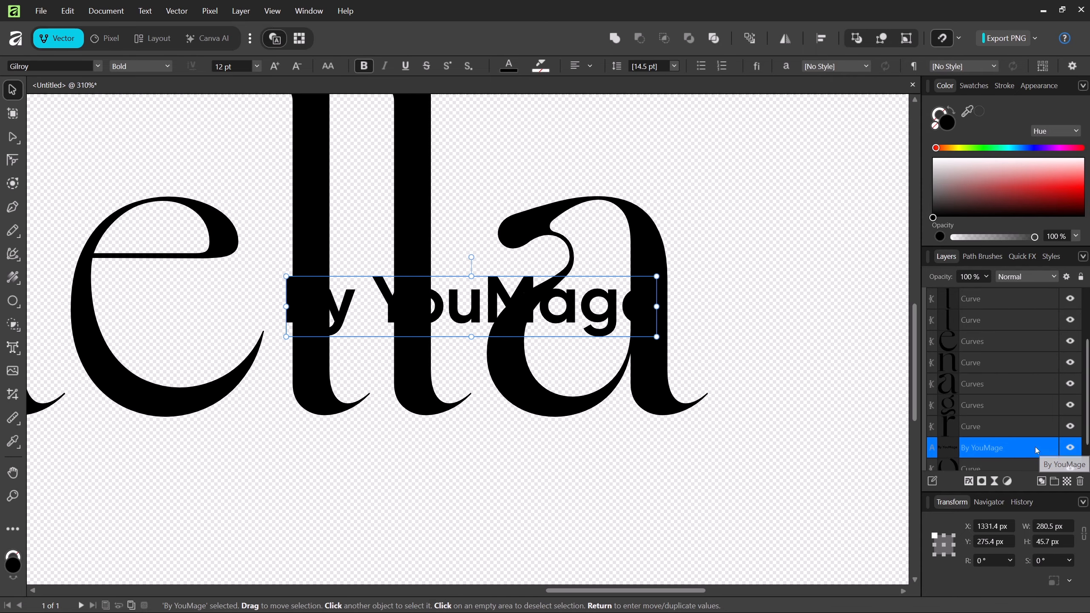
pyautogui.moveTo(1036, 447); pyautogui.dragTo(1029, 330)
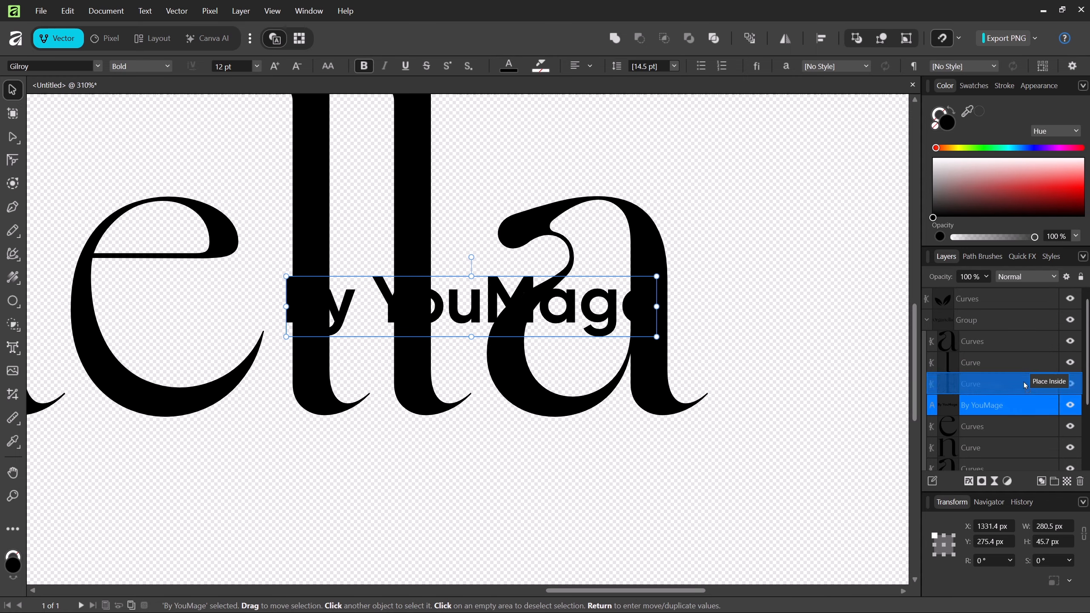
pyautogui.moveTo(1024, 382); pyautogui.dragTo(1027, 312)
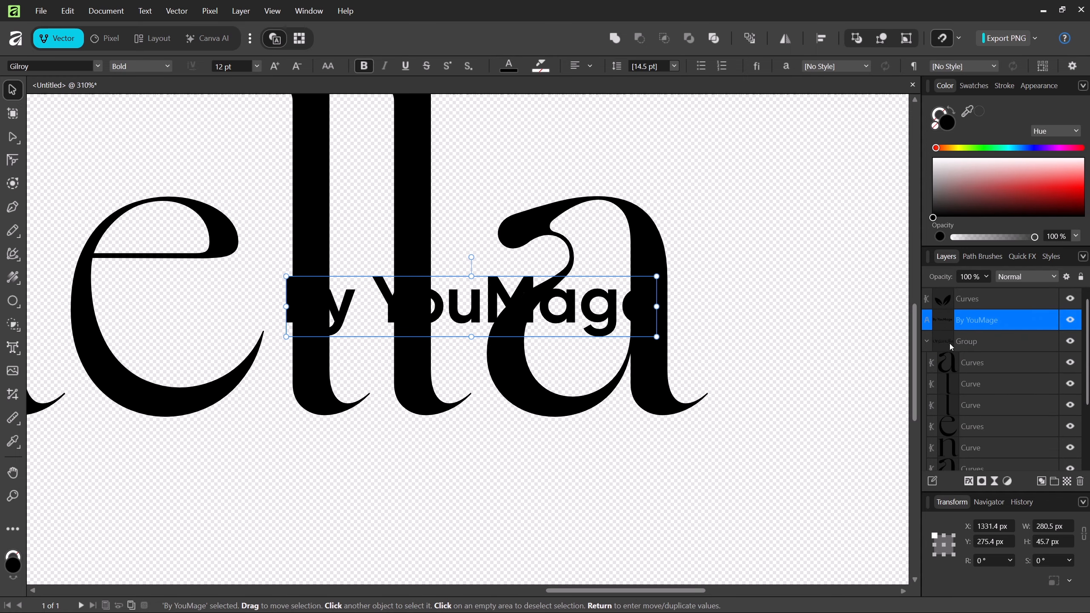
pyautogui.click(927, 341)
# Color the "By YouMage" text dark red and set its font size to 10 pt
pyautogui.click(1046, 194)
pyautogui.click(255, 66)
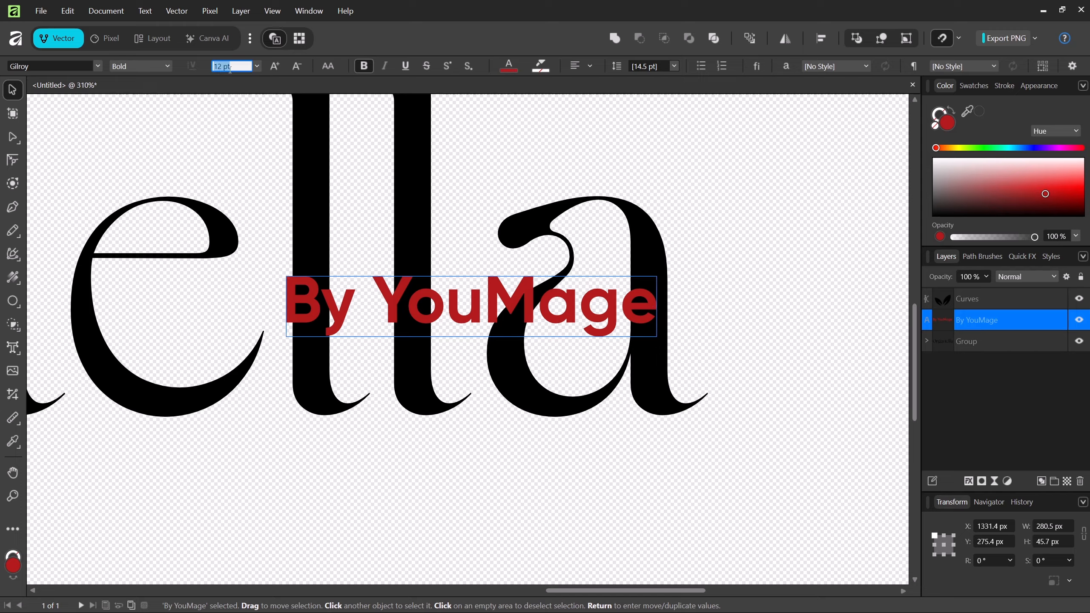
pyautogui.write('10')
pyautogui.press('Return')
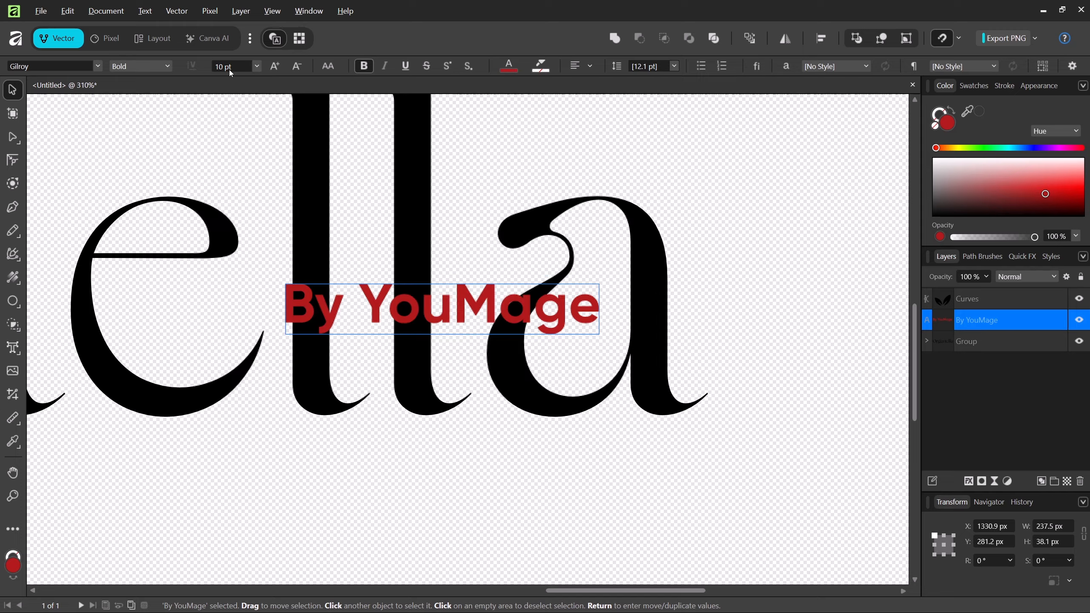
# Widen the letter spacing of the "By YouMage" text until it is about 263.7 px wide
pyautogui.hotkey('alt', 'Right')
pyautogui.hotkey('alt', 'Right')
pyautogui.hotkey('alt', 'Right')
pyautogui.hotkey('alt', 'Right')
pyautogui.hotkey('alt', 'Right')
pyautogui.hotkey('alt', 'Right')
pyautogui.hotkey('alt', 'Right')
pyautogui.hotkey('alt', 'Right')
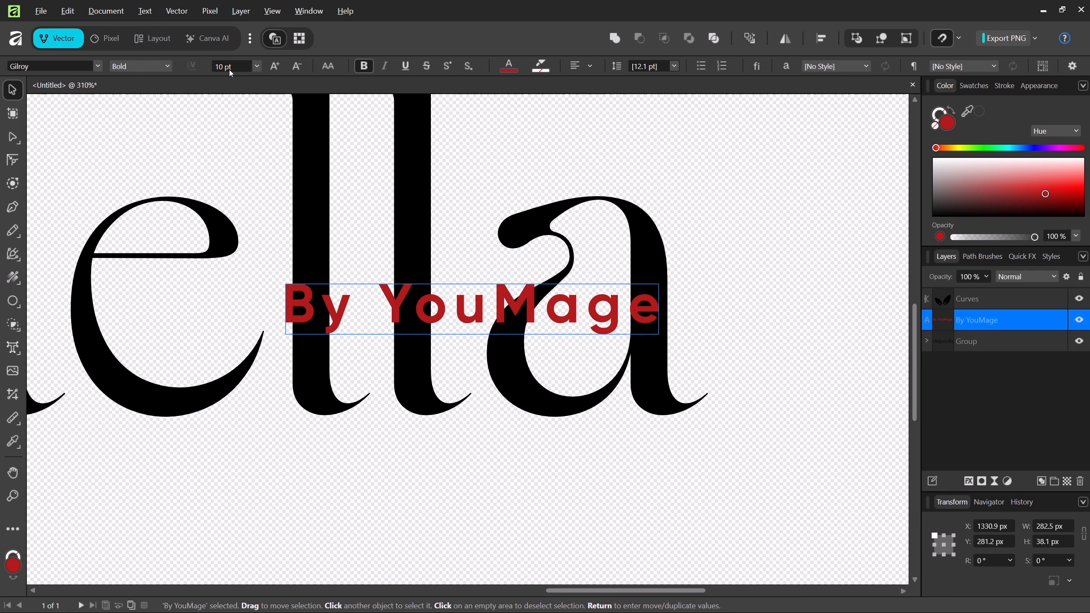
pyautogui.hotkey('alt', 'Left')
pyautogui.hotkey('alt', 'Left')
pyautogui.hotkey('alt', 'Left')
pyautogui.hotkey('alt', 'Left')
pyautogui.hotkey('alt', 'Left')
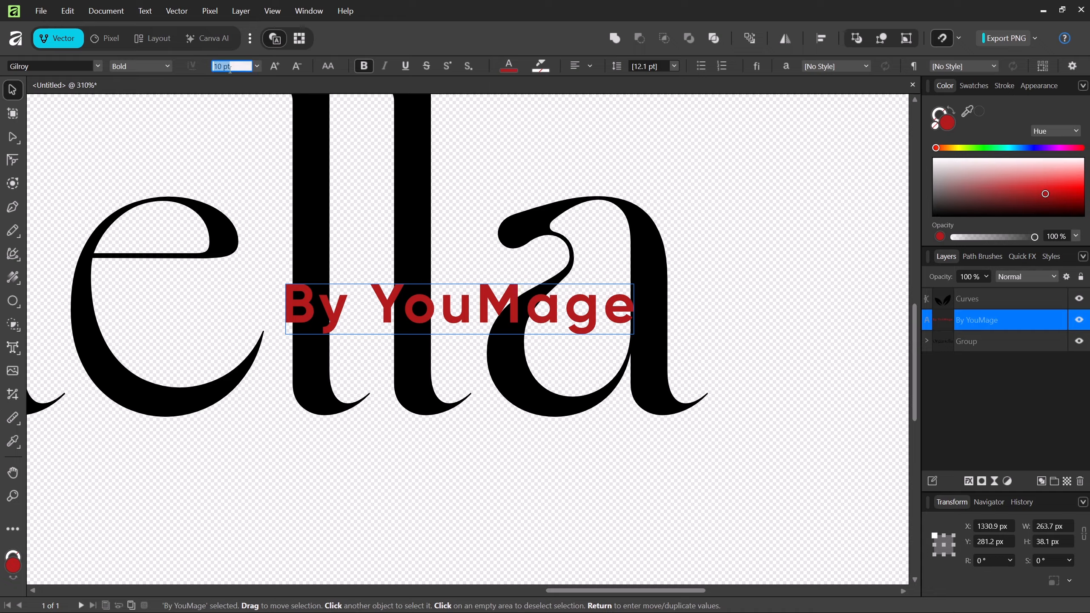
# Set the text's font size to 11 pt and nudge it 5 px to the right, aligned with the first l
pyautogui.write('11')
pyautogui.press('Return')
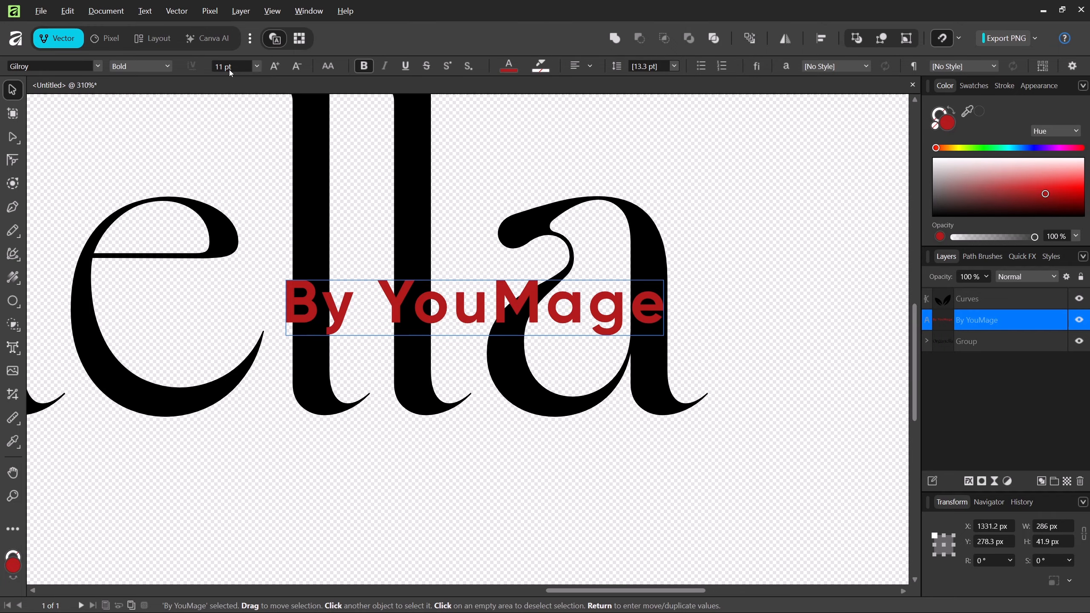
pyautogui.press('Right')
pyautogui.press('Right')
pyautogui.press('Right')
pyautogui.press('Right')
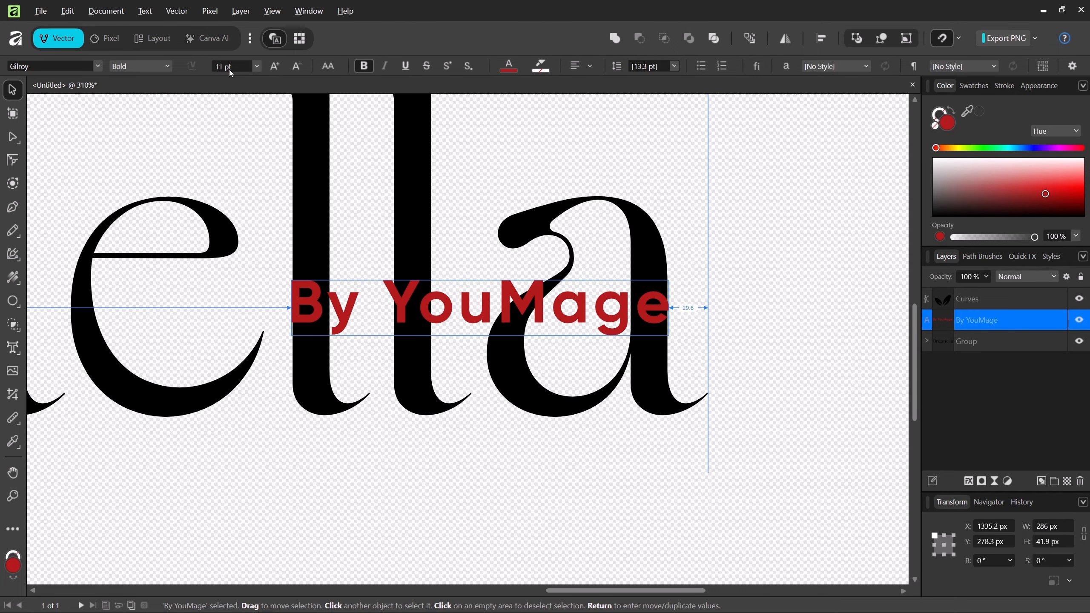
pyautogui.press('Right')
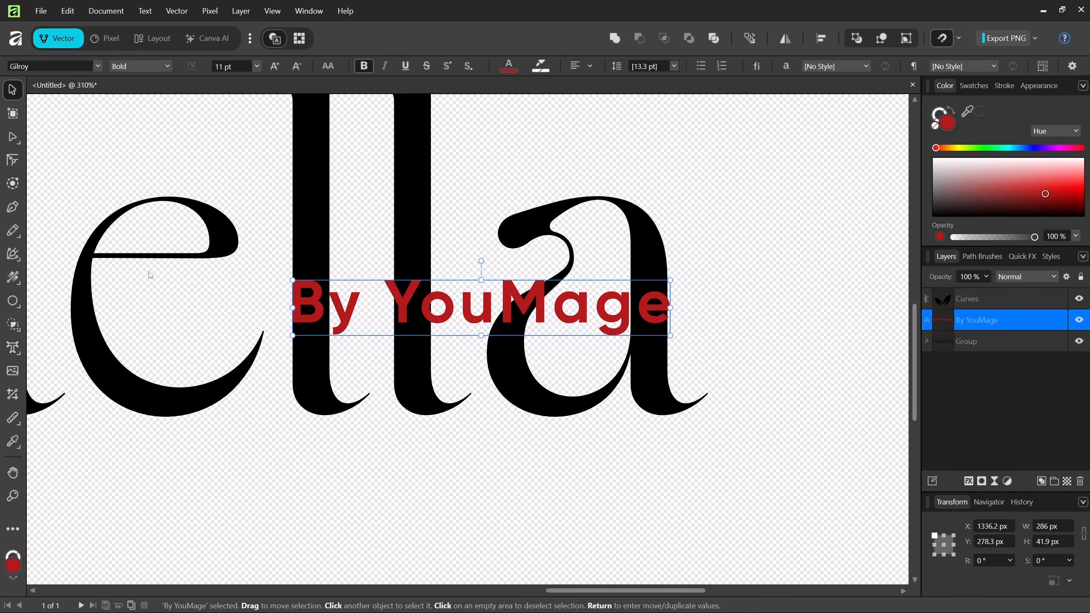
# Draw a black rectangle about 304.7 × 71.9 px around the "By YouMage" text and place it beneath the text layer
pyautogui.rightClick(14, 300)
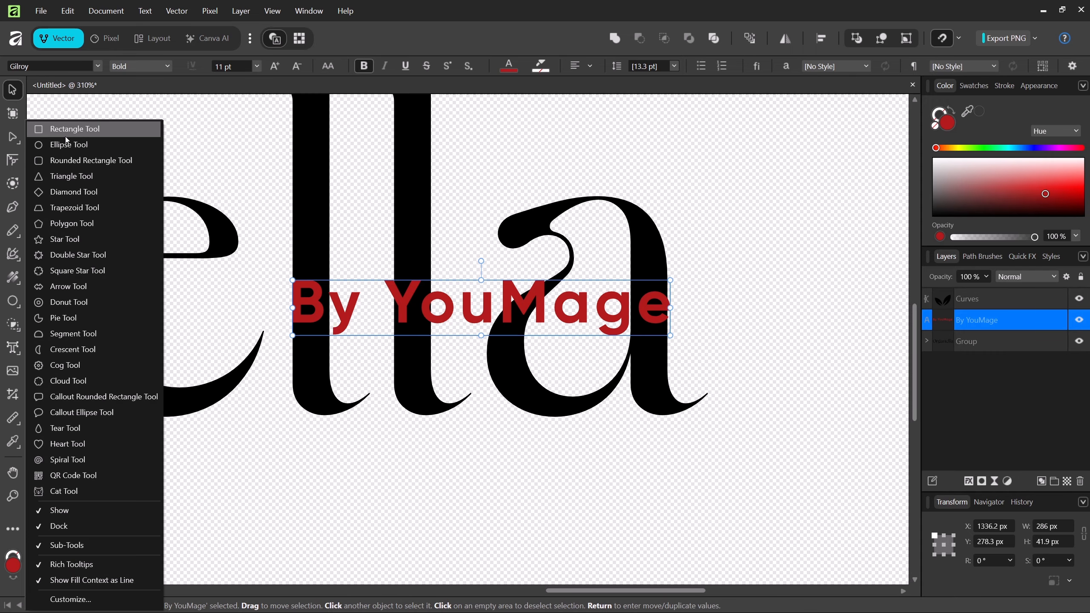
pyautogui.click(67, 130)
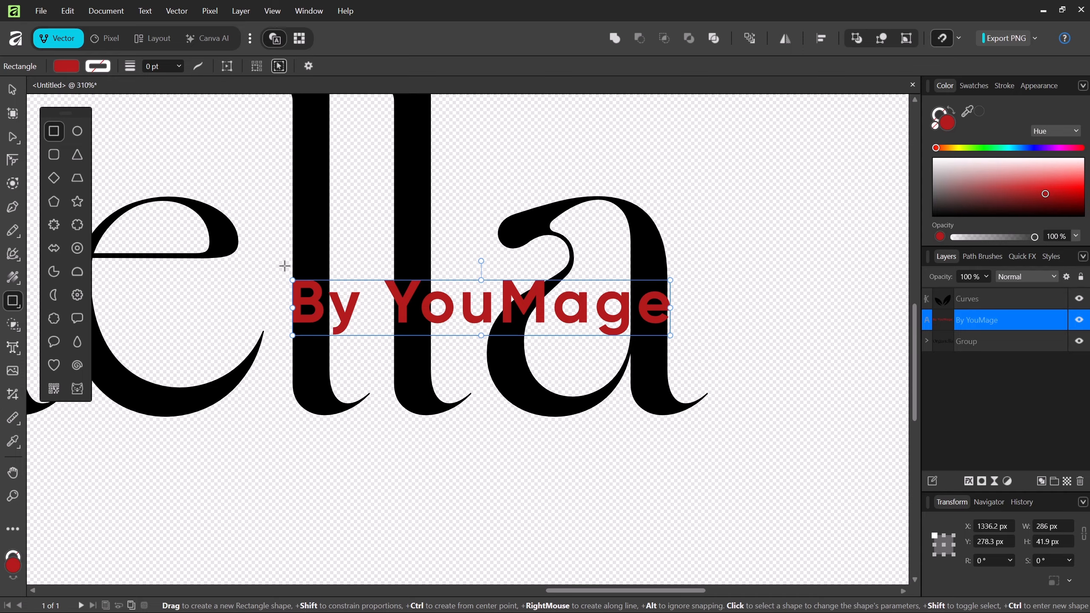
pyautogui.moveTo(280, 259); pyautogui.dragTo(683, 354)
pyautogui.moveTo(940, 211); pyautogui.dragTo(931, 217)
pyautogui.moveTo(998, 320); pyautogui.dragTo(1004, 345)
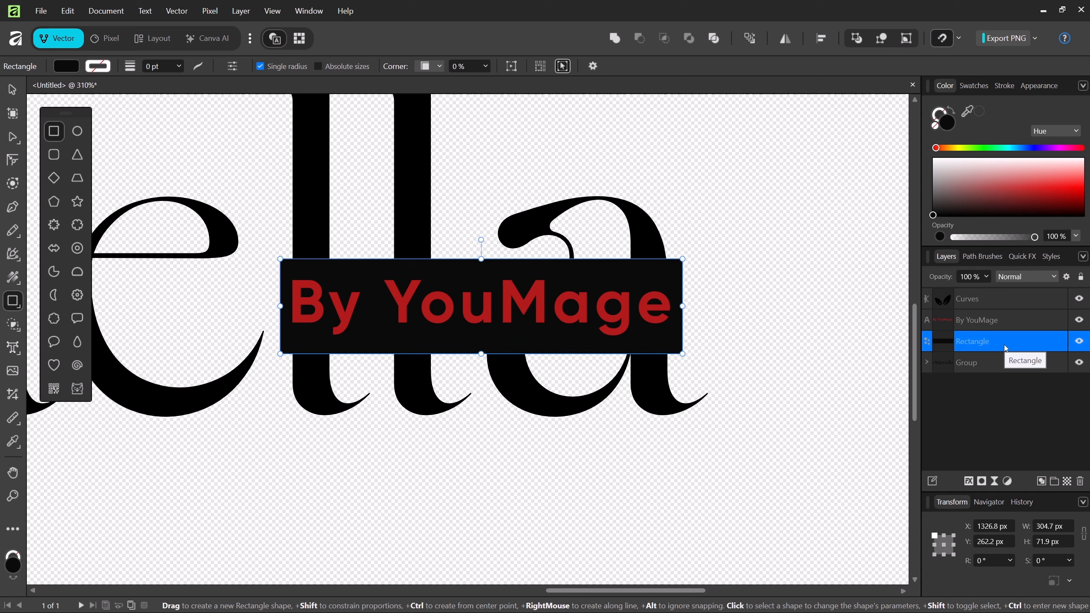
# Subtract the rectangle from the "lla" letters with the Shape Builder, hiding the text during the cut and showing it again
pyautogui.click(1079, 321)
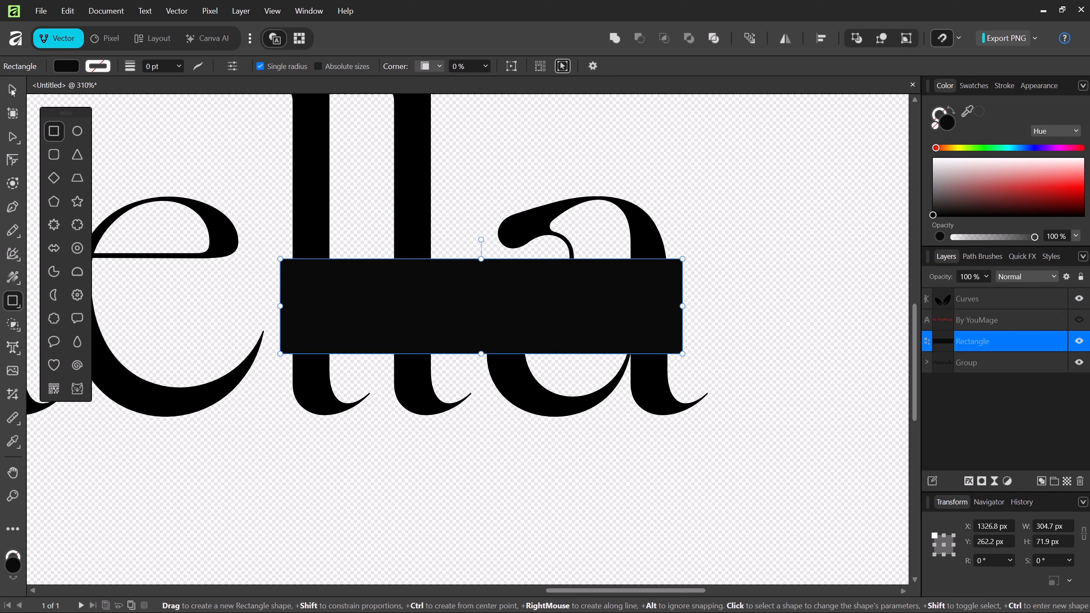
pyautogui.click(12, 91)
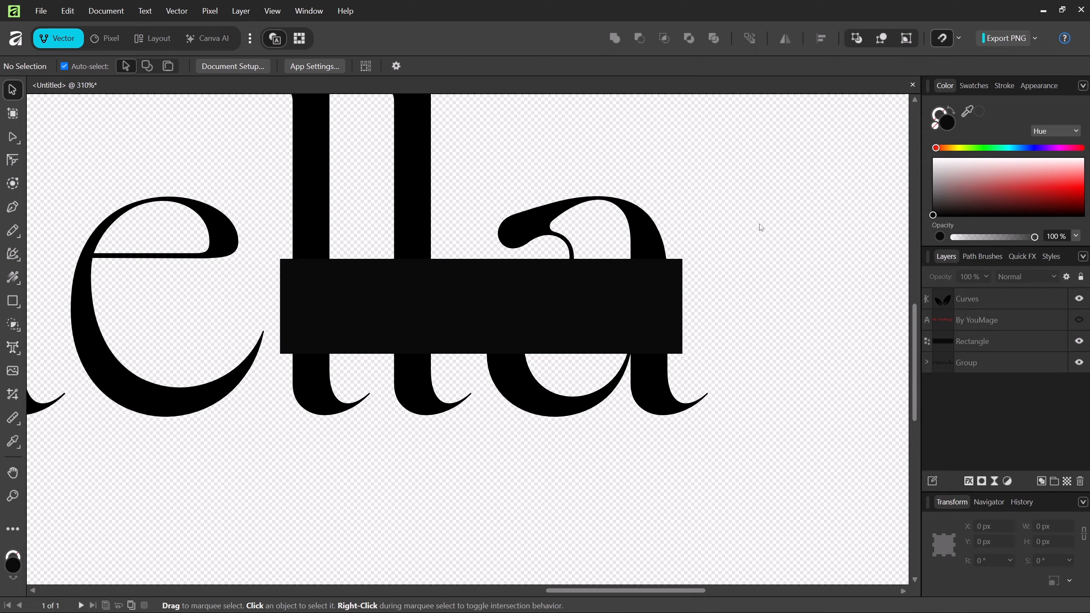
pyautogui.moveTo(760, 224); pyautogui.dragTo(515, 355)
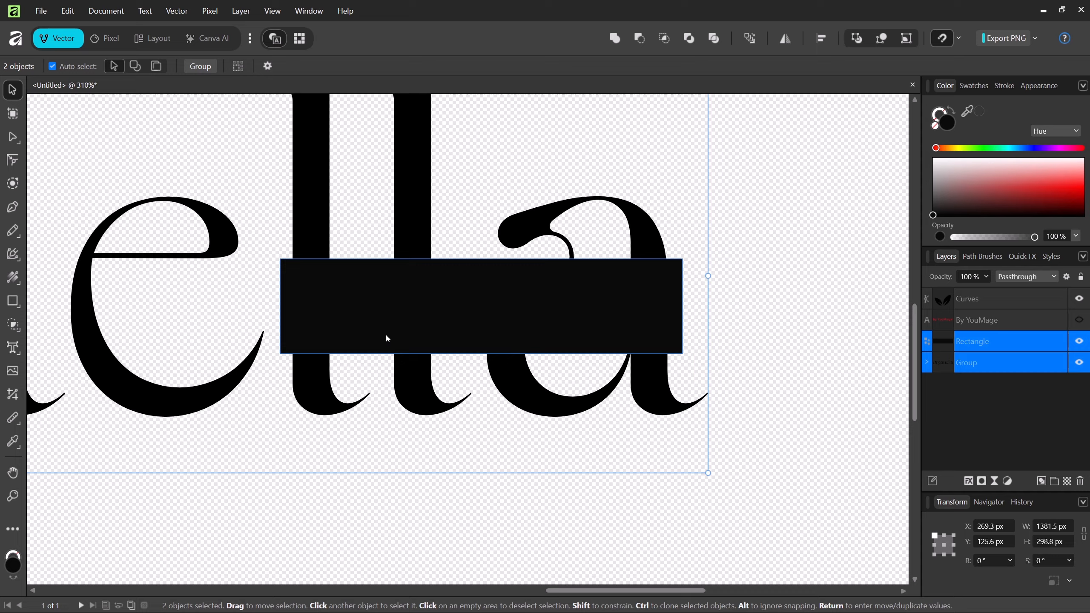
pyautogui.click(19, 322)
pyautogui.moveTo(286, 306); pyautogui.dragTo(677, 306)
pyautogui.click(1080, 321)
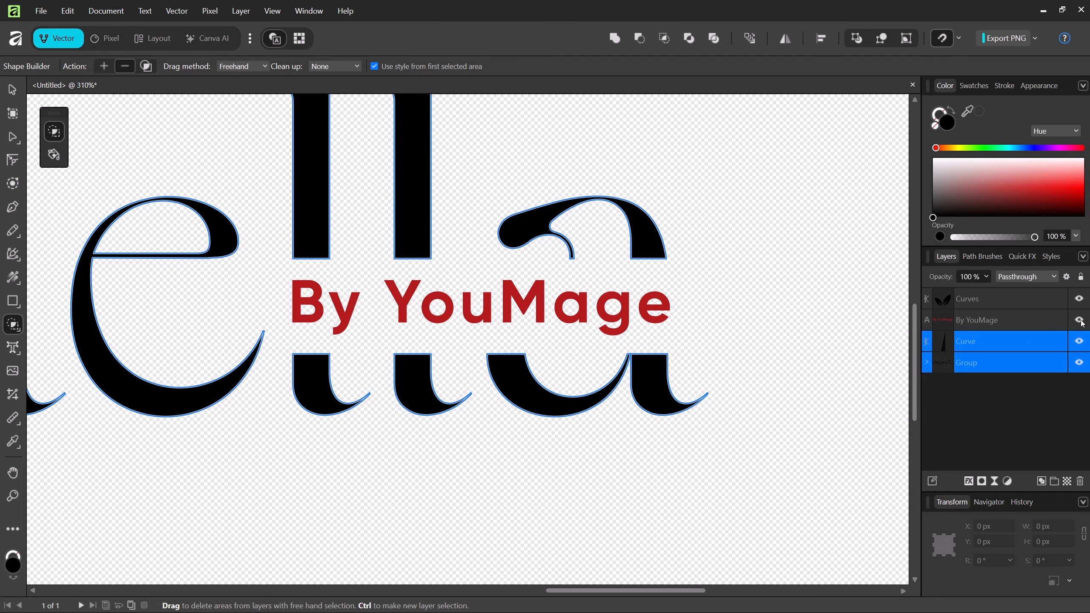
pyautogui.scroll(-5, 575, 303)
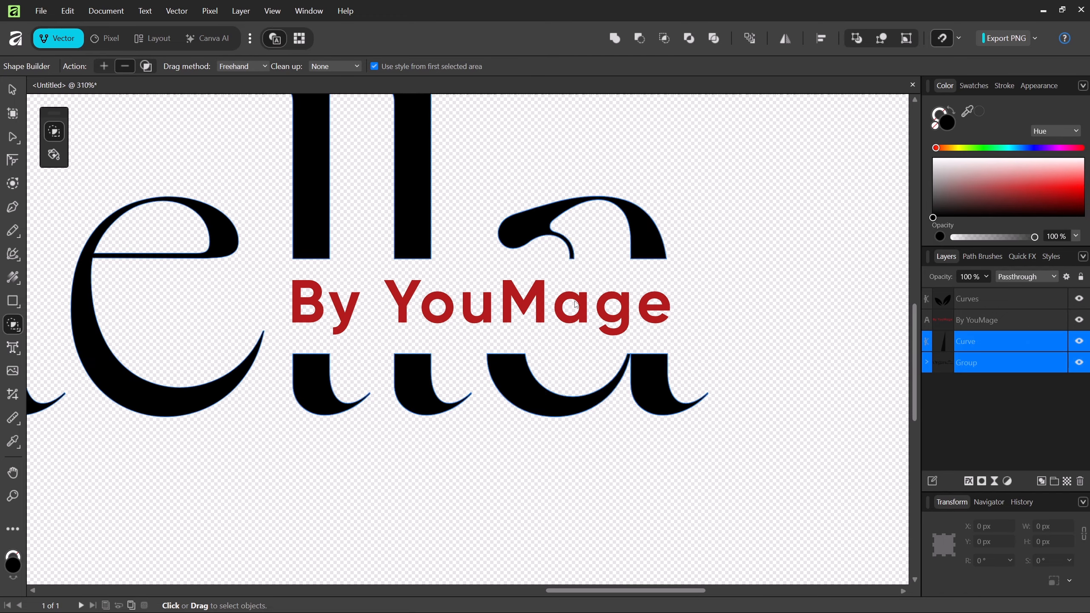
# Recolor the red "By YouMage" text to black
pyautogui.moveTo(574, 302); pyautogui.dragTo(748, 303)
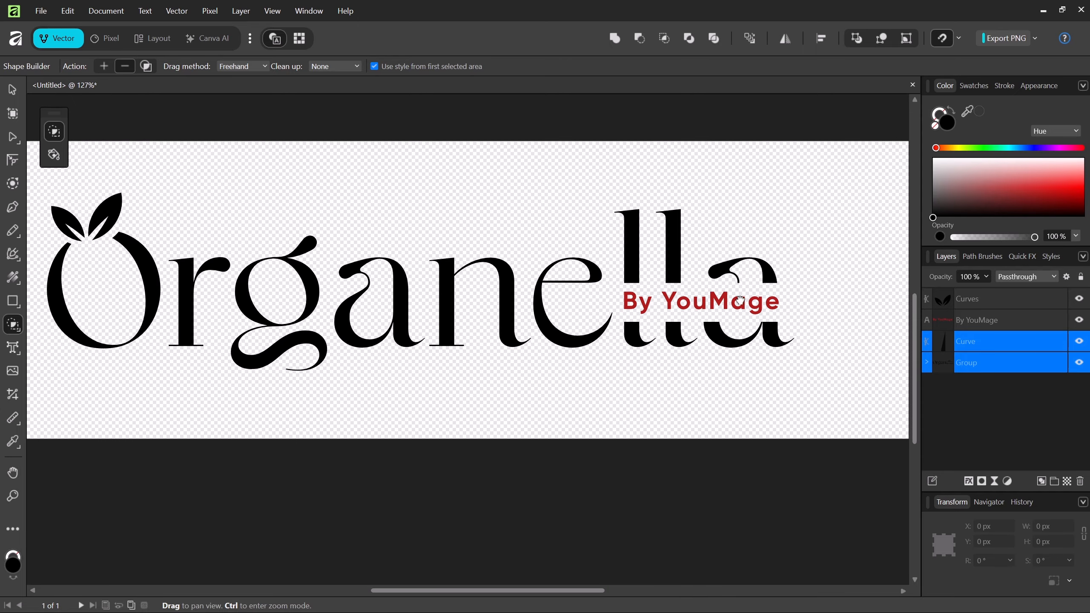
pyautogui.press('v')
pyautogui.click(543, 417)
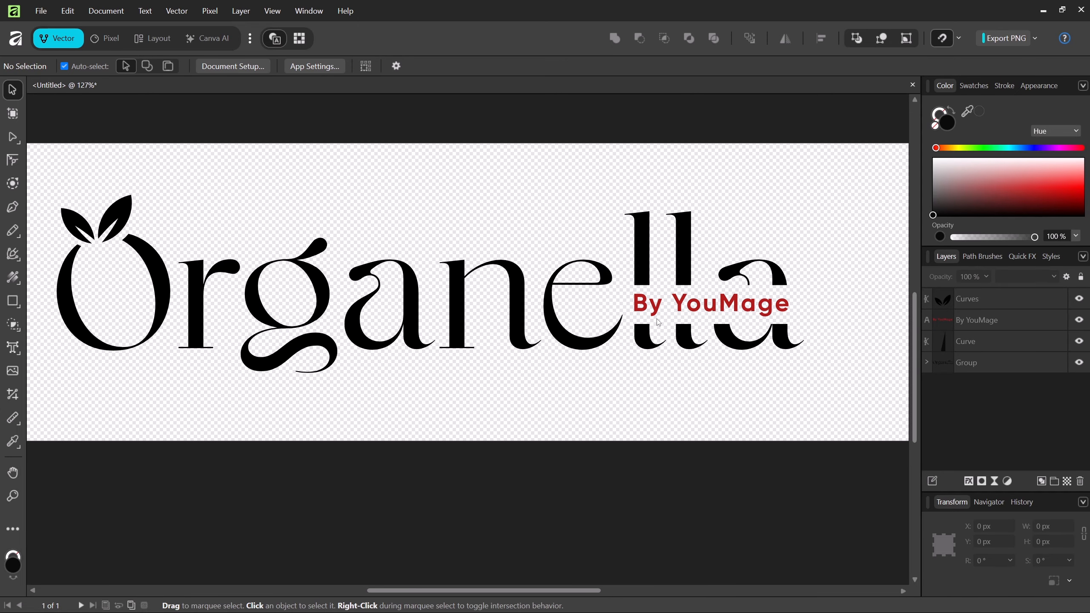
pyautogui.click(659, 322)
pyautogui.click(938, 215)
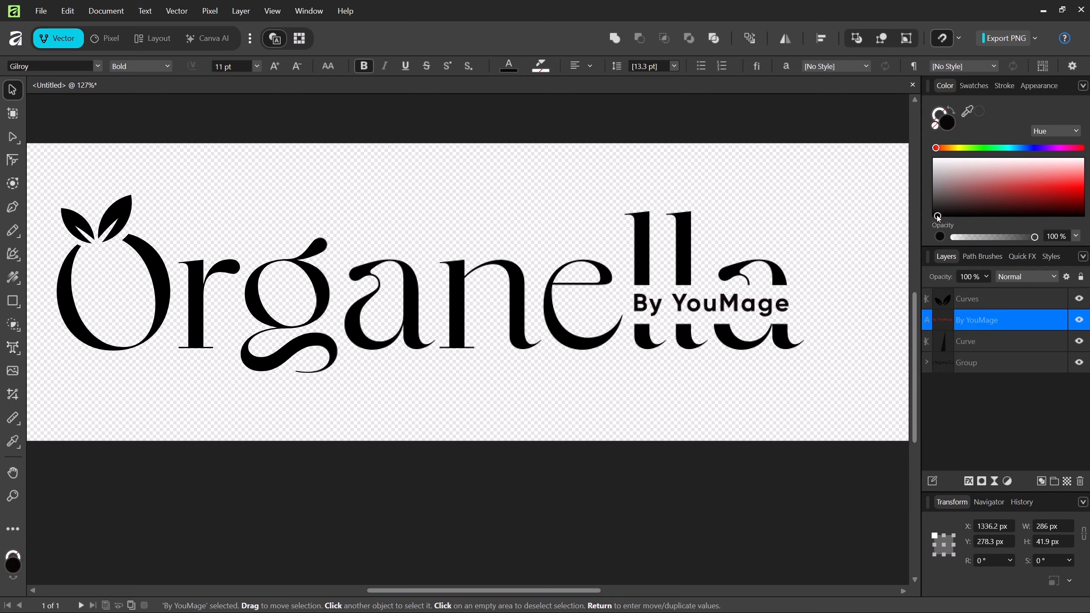
pyautogui.click(801, 392)
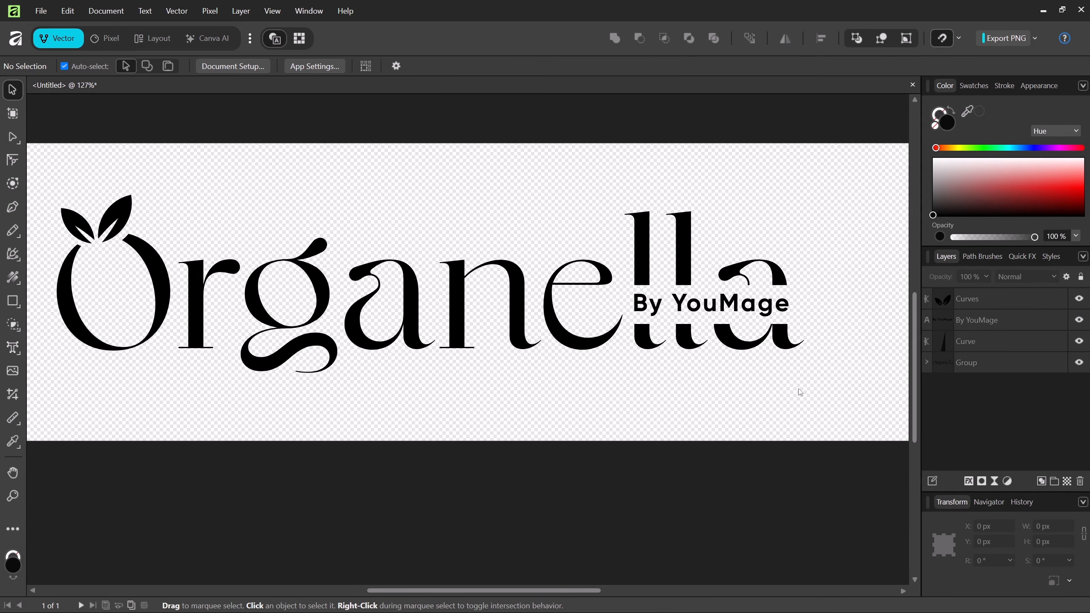
# Duplicate the "By YouMage" text below the wordmark and replace the copy's wording with "Repair. Restore. Rejuvinate."
pyautogui.moveTo(756, 308)
pyautogui.mouseDown()
pyautogui.moveTo(755, 324)
pyautogui.moveTo(690, 374)
pyautogui.mouseUp()
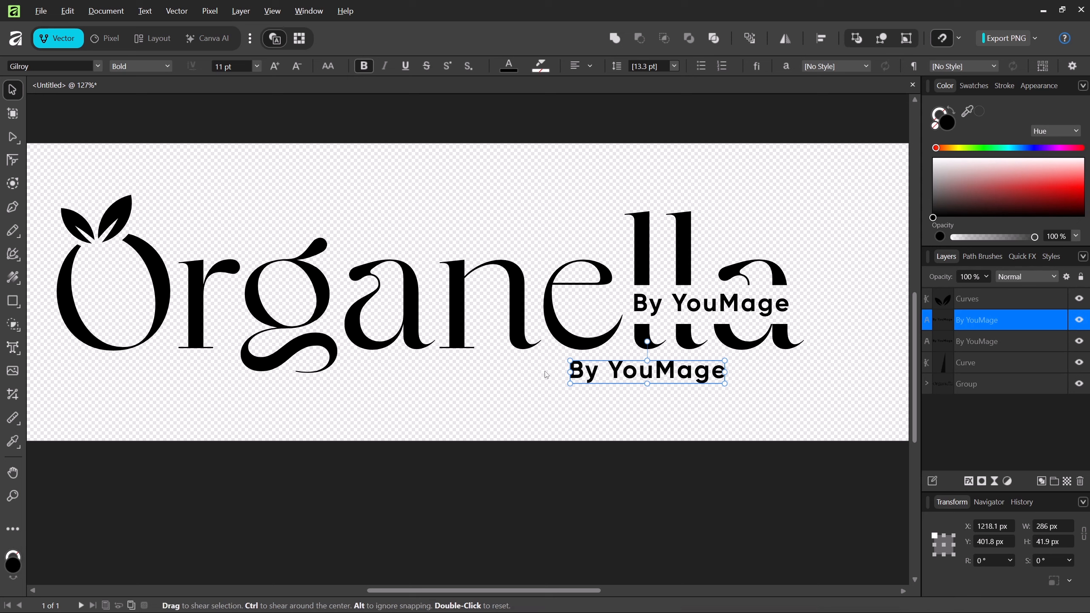
pyautogui.click(19, 347)
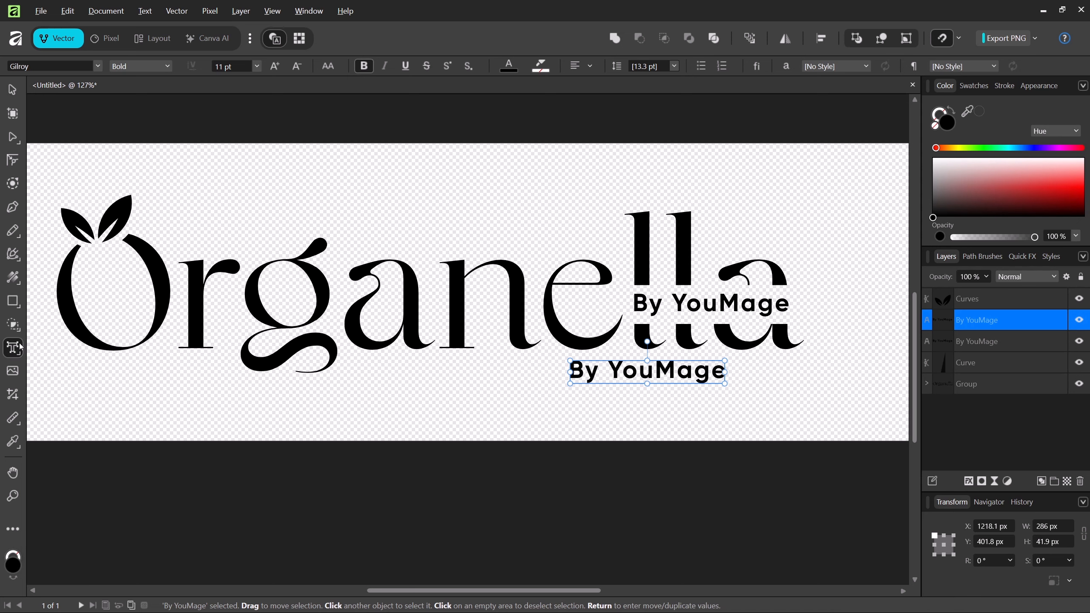
pyautogui.tripleClick(603, 372)
pyautogui.write('Repair.')
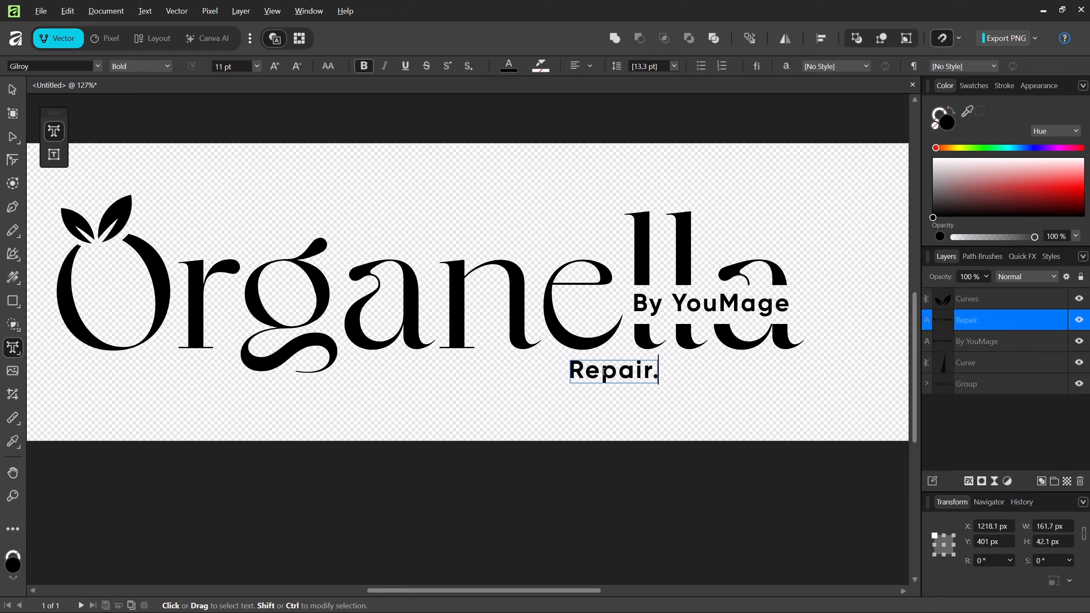
pyautogui.write(' Restore. Rejuvinate.')
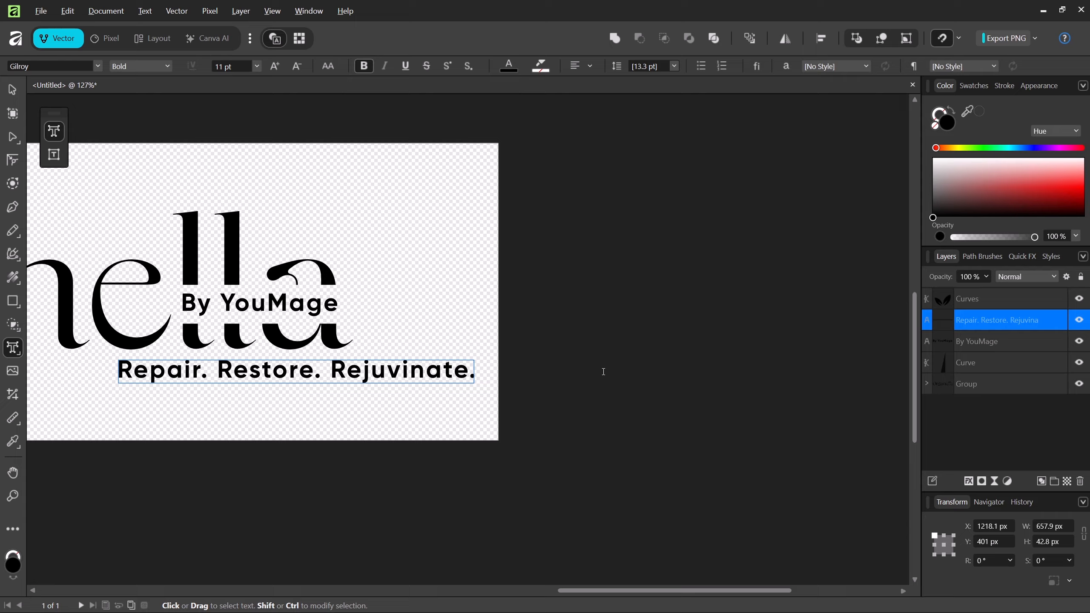
pyautogui.press('Escape')
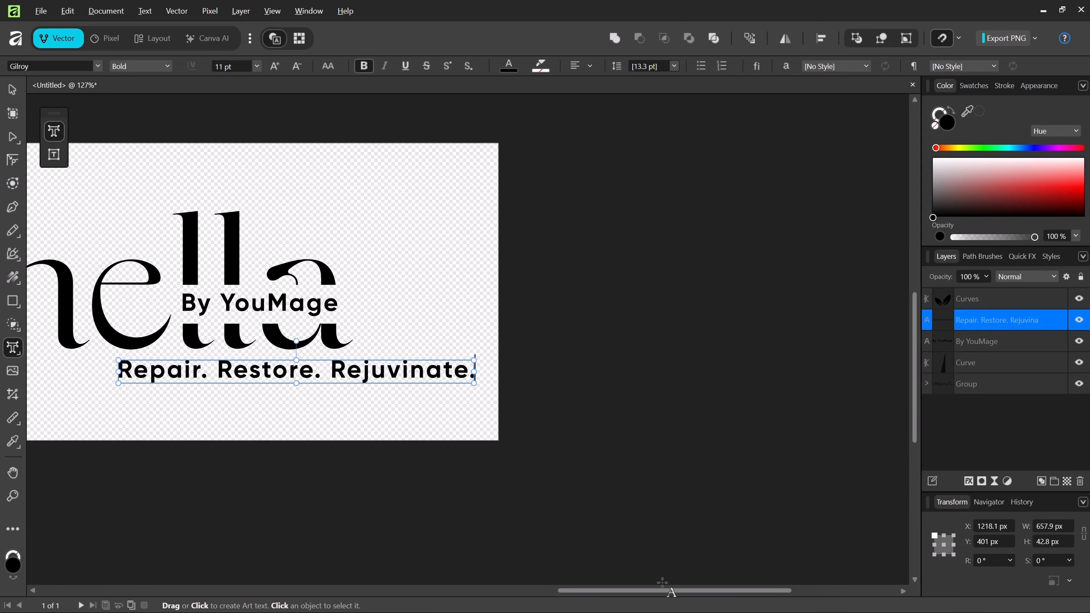
# Move the "Repair. Restore. Rejuvinate." tagline close beneath the wordmark so it ends under the final a
pyautogui.moveTo(658, 591); pyautogui.dragTo(491, 598)
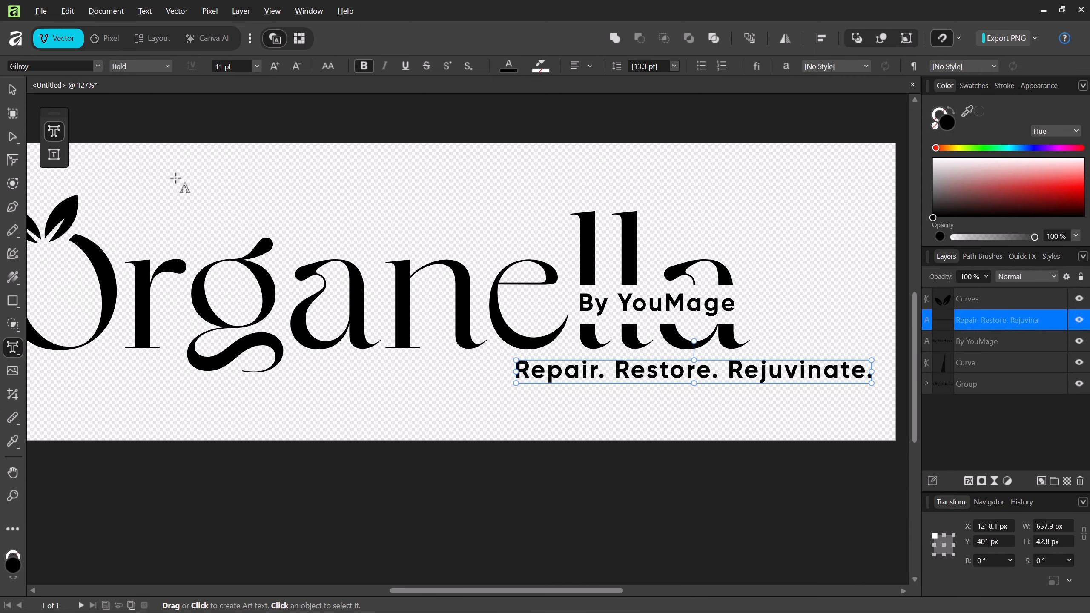
pyautogui.press('v')
pyautogui.moveTo(594, 376); pyautogui.dragTo(469, 370)
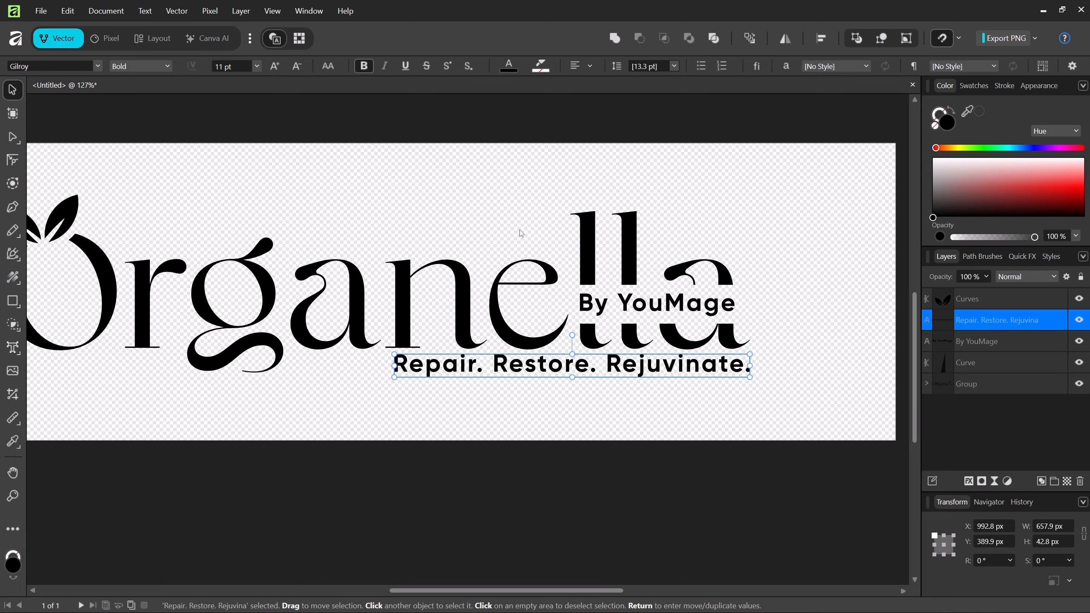
# Set the lower tagline's font size to 10 pt and widen its letter spacing until it is about 643.1 px wide
pyautogui.click(297, 67)
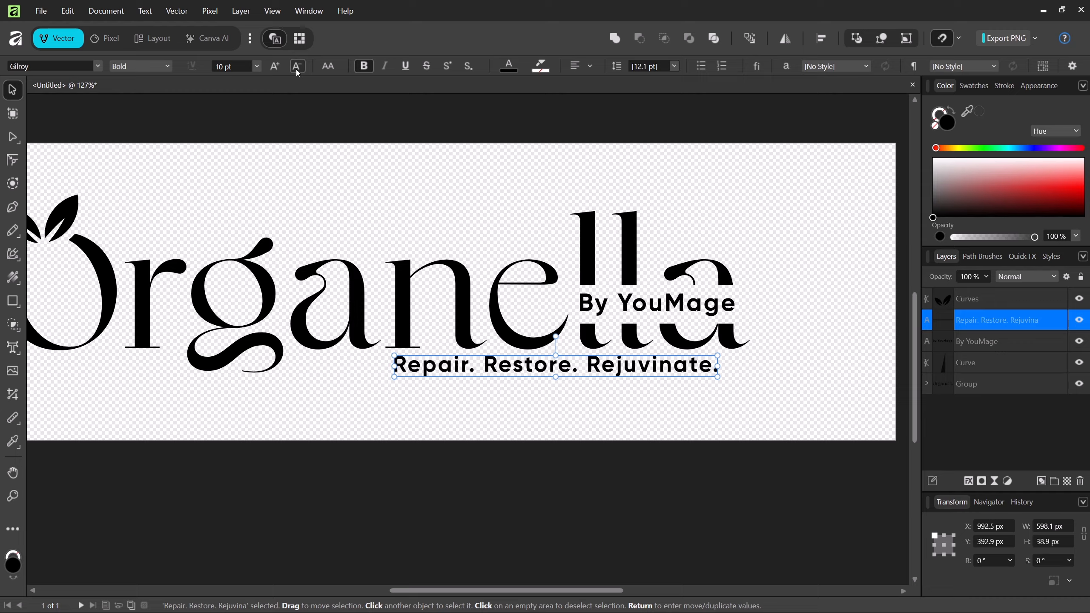
pyautogui.hotkey('alt', 'Right')
pyautogui.hotkey('alt', 'Right')
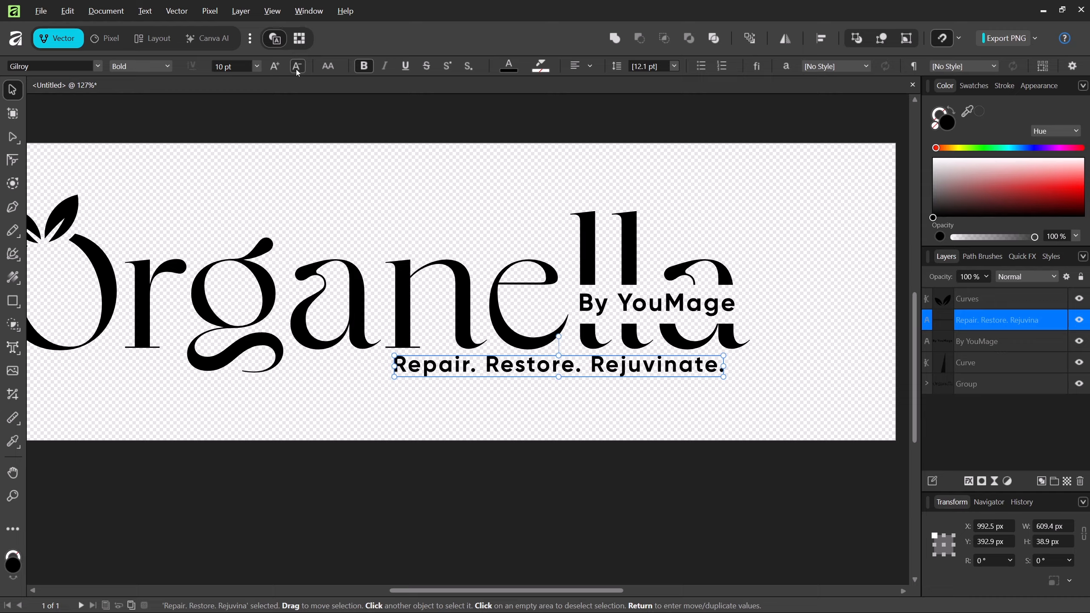
pyautogui.hotkey('alt', 'Right')
pyautogui.hotkey('alt', 'Right')
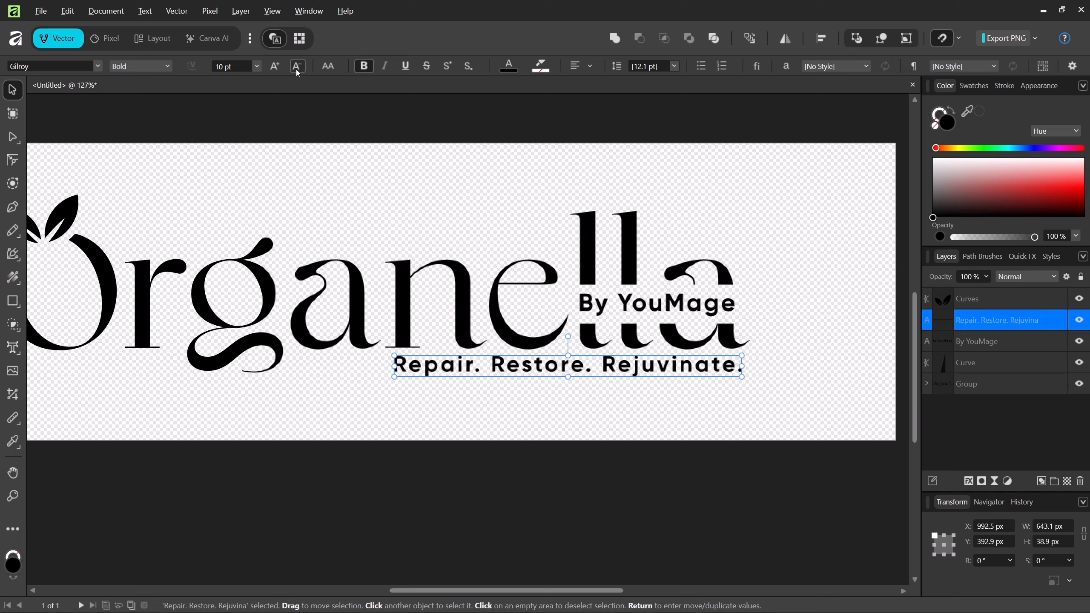
# Nudge the lower tagline 5 px down, away from the wordmark
pyautogui.press('Down')
pyautogui.press('Down')
pyautogui.press('Down')
pyautogui.press('Down')
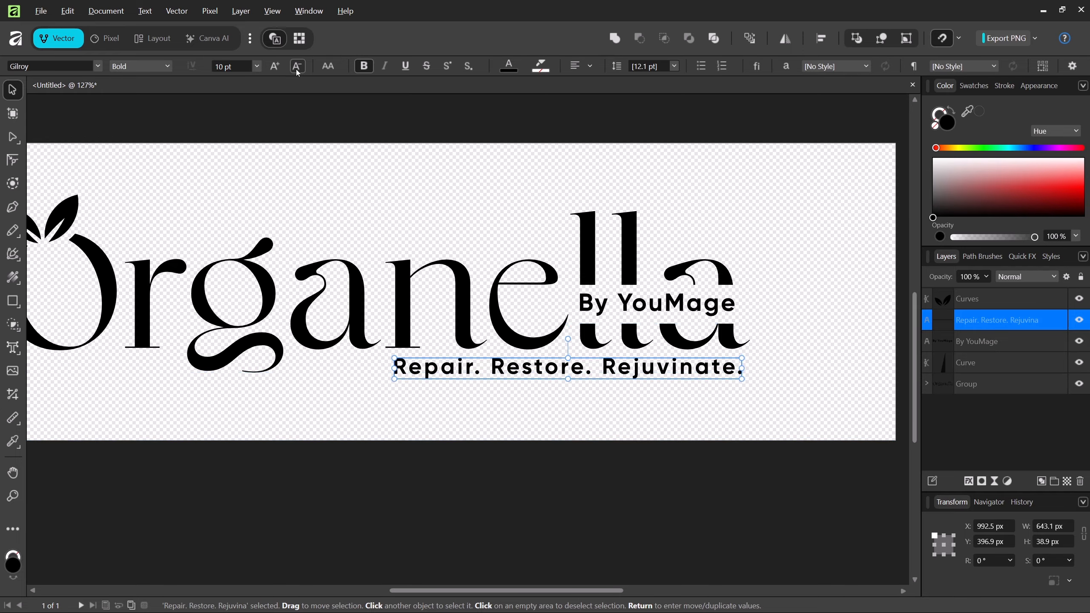
pyautogui.press('Down')
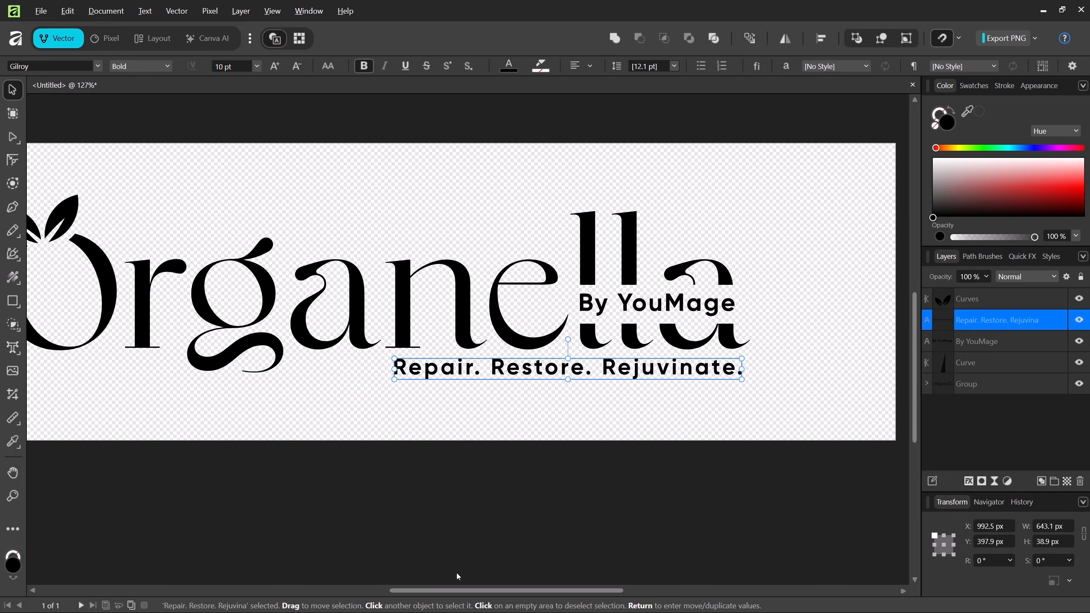
# Draw a thin black rectangle about 98.5 × 7 px just before the word "Repair." in the lower tagline
pyautogui.moveTo(464, 591); pyautogui.dragTo(451, 593)
pyautogui.moveTo(432, 598); pyautogui.dragTo(428, 598)
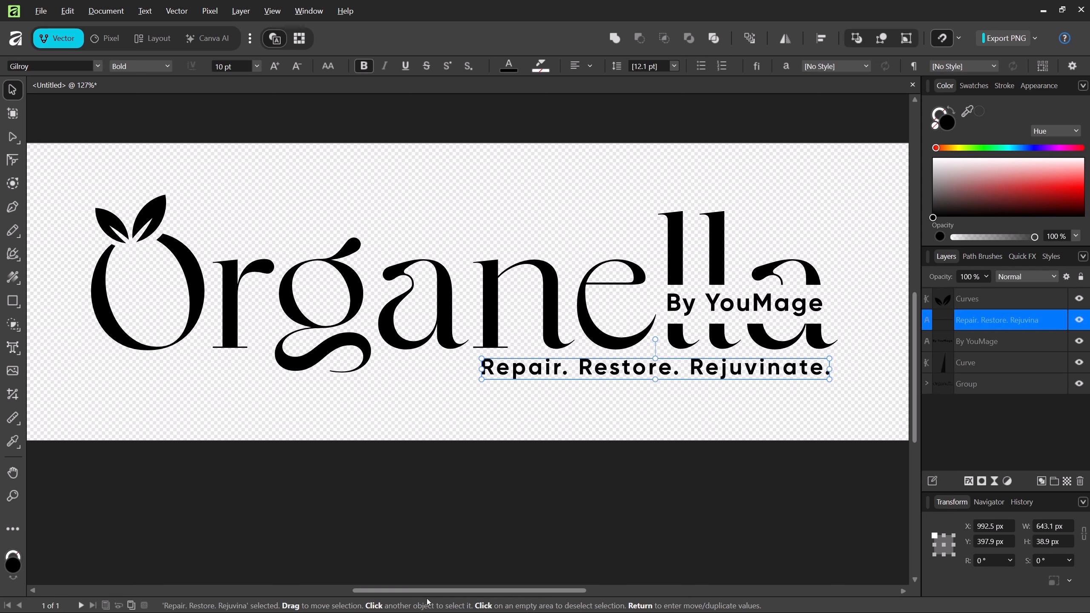
pyautogui.click(16, 307)
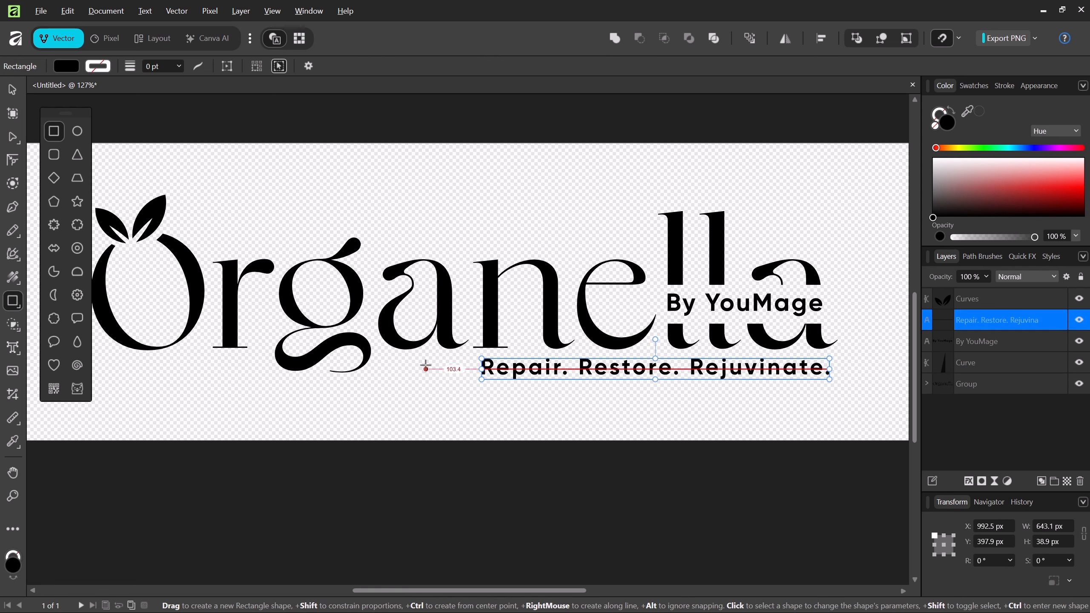
pyautogui.moveTo(421, 368); pyautogui.dragTo(475, 374)
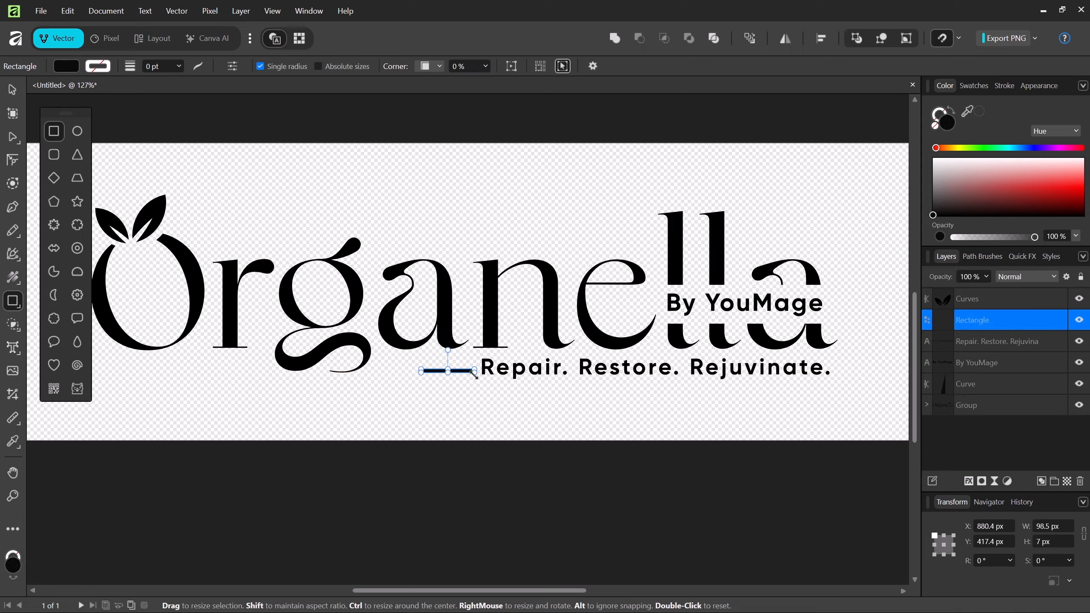
# Nudge the thin rectangle 15 px to the left and 2 px up, in line with the lower tagline
pyautogui.click(11, 89)
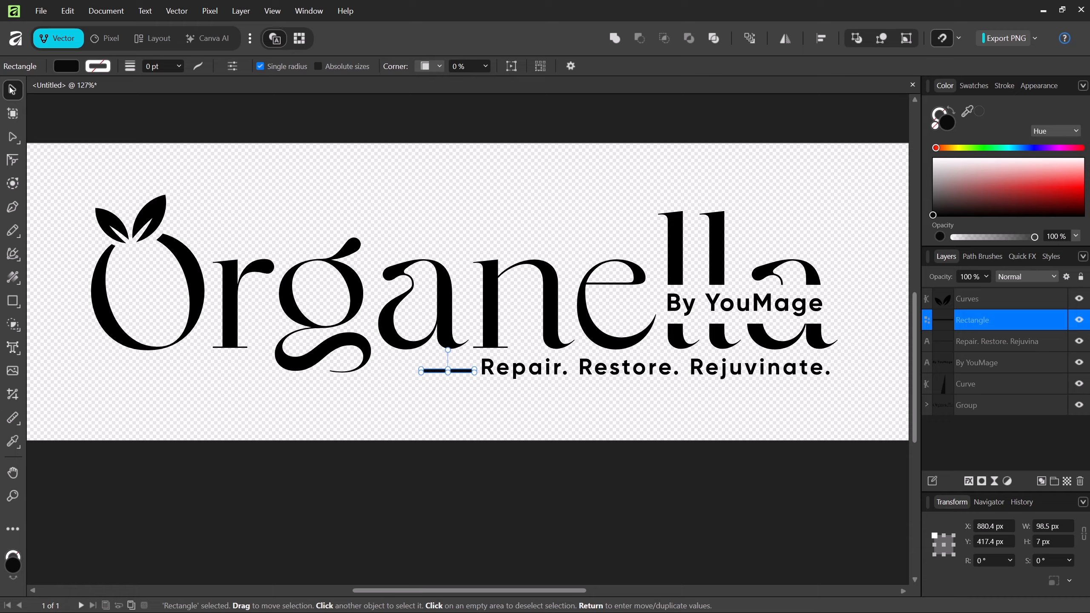
pyautogui.press('Up')
pyautogui.press('Up')
pyautogui.press('Left')
pyautogui.press('Left')
pyautogui.press('Left')
pyautogui.press('Left')
pyautogui.press('Left')
pyautogui.press('Left')
pyautogui.press('Left')
pyautogui.press('Left')
pyautogui.press('Left')
pyautogui.press('Left')
pyautogui.press('Left')
pyautogui.press('Left')
pyautogui.press('Left')
pyautogui.press('Left')
pyautogui.press('Left')
pyautogui.press('Up')
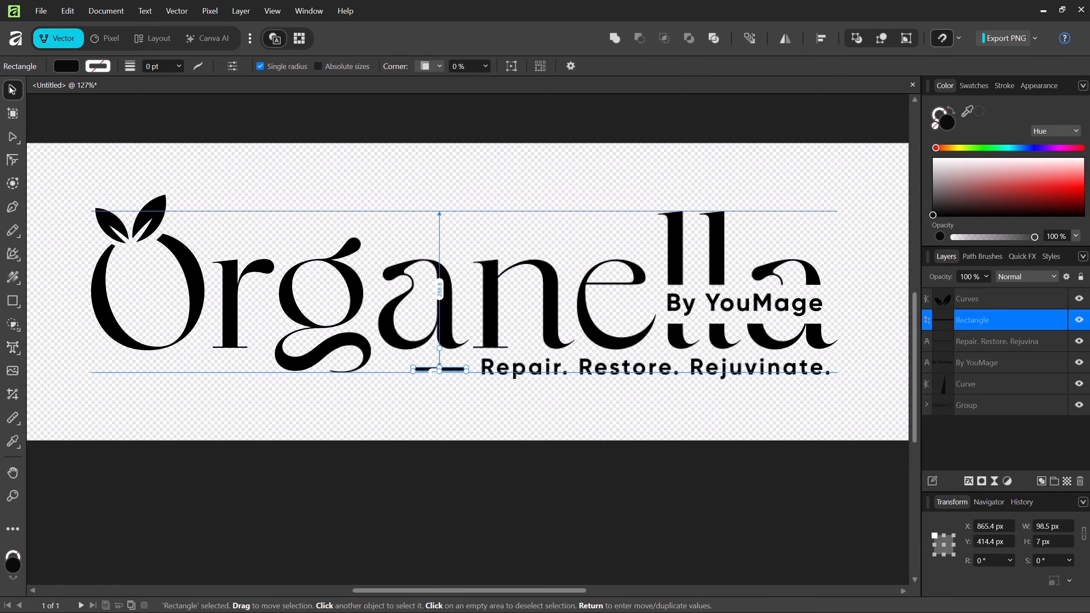
pyautogui.press('Down')
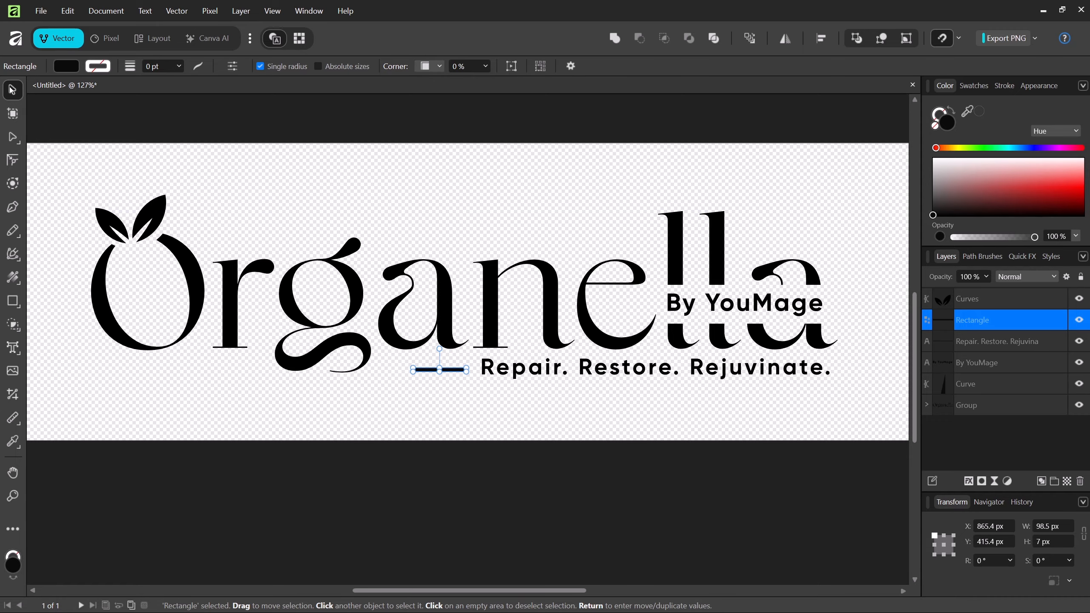
# Nudge the lower tagline 13 px to the right so it ends level with the wordmark's final a
pyautogui.click(492, 370)
pyautogui.press('Right')
pyautogui.press('Right')
pyautogui.press('Right')
pyautogui.press('Right')
pyautogui.press('Right')
pyautogui.press('Right')
pyautogui.press('Right')
pyautogui.press('Right')
pyautogui.press('Right')
pyautogui.press('Right')
pyautogui.press('Right')
pyautogui.press('Right')
pyautogui.press('Right')
pyautogui.press('Right')
pyautogui.press('Right')
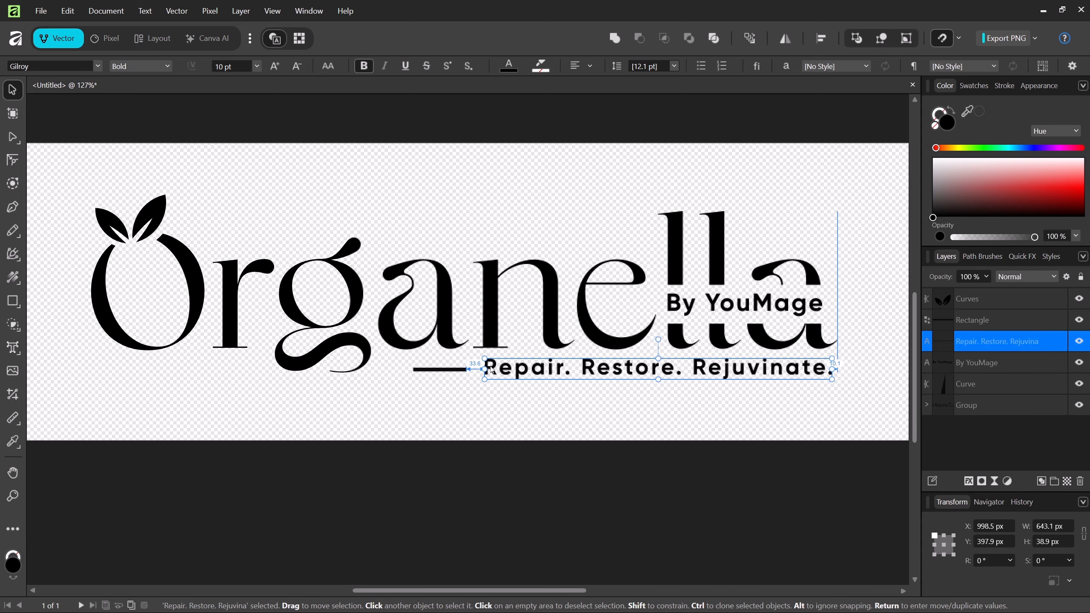
pyautogui.press('Left')
pyautogui.press('Left')
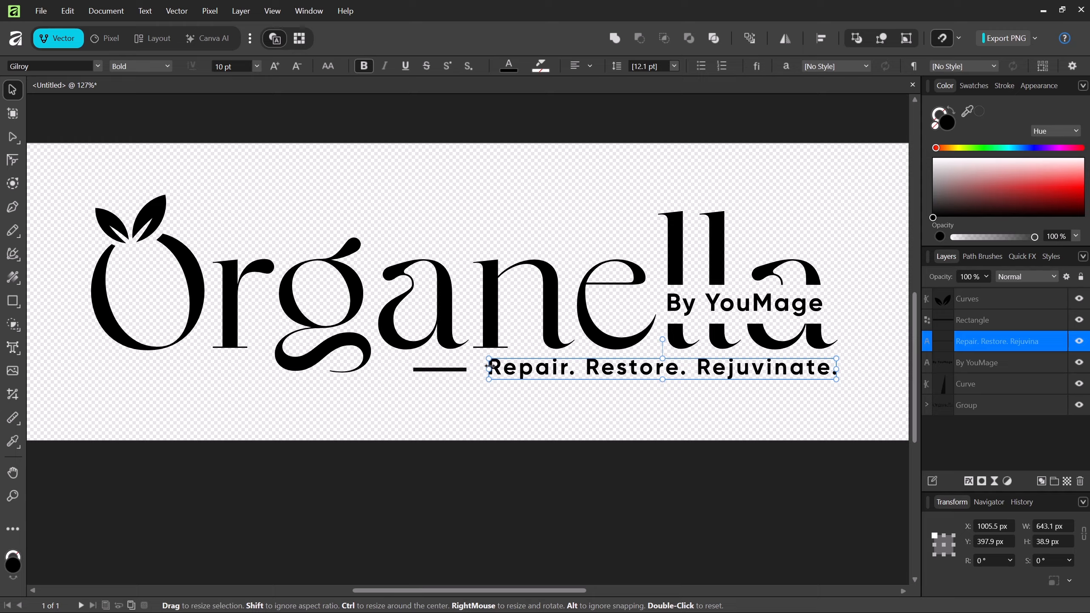
# Convert both text lines to curves and unite all the logo objects into one shape
pyautogui.keyDown('shift'); pyautogui.click(690, 308); pyautogui.keyUp('shift')
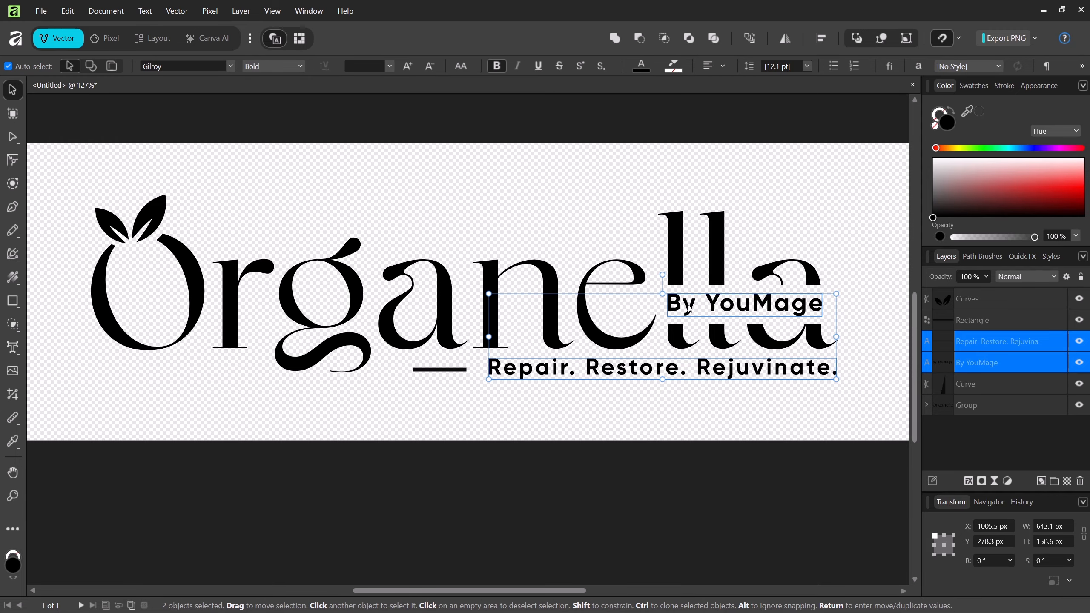
pyautogui.click(180, 13)
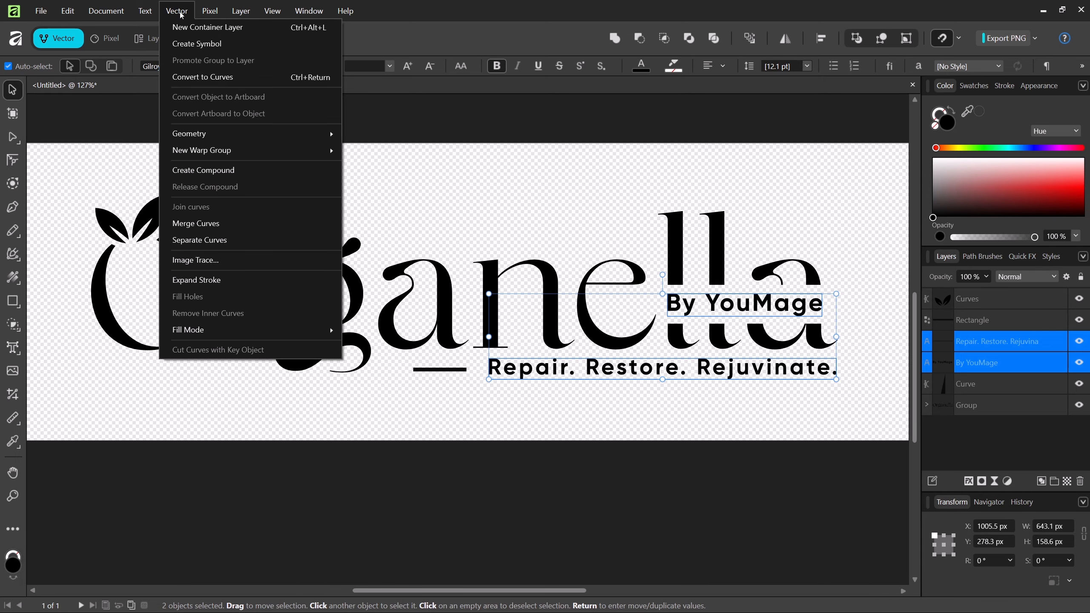
pyautogui.click(203, 77)
pyautogui.moveTo(68, 182); pyautogui.dragTo(888, 396)
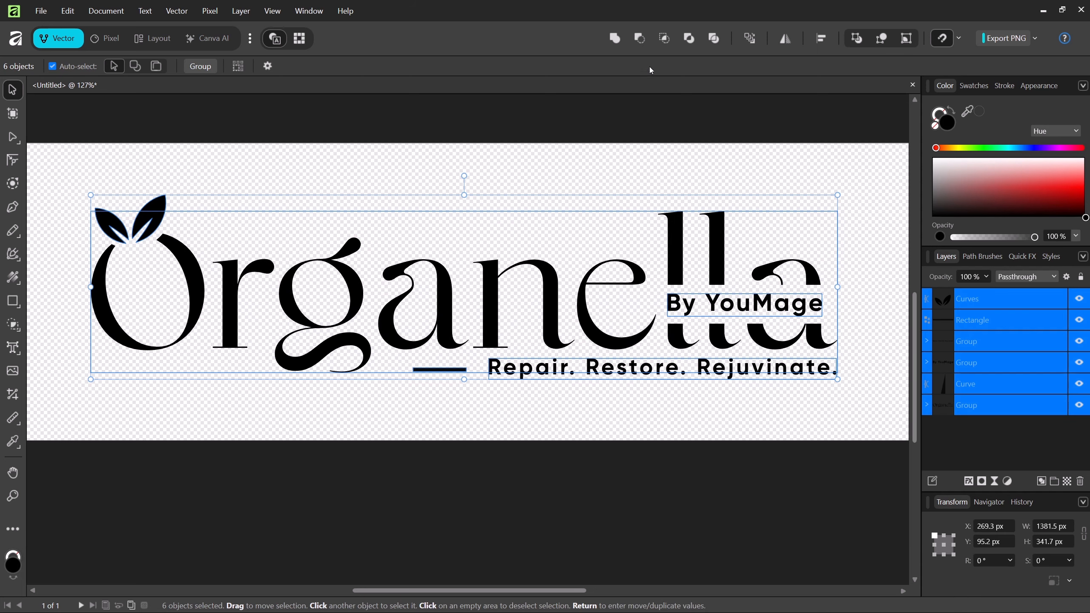
pyautogui.click(615, 39)
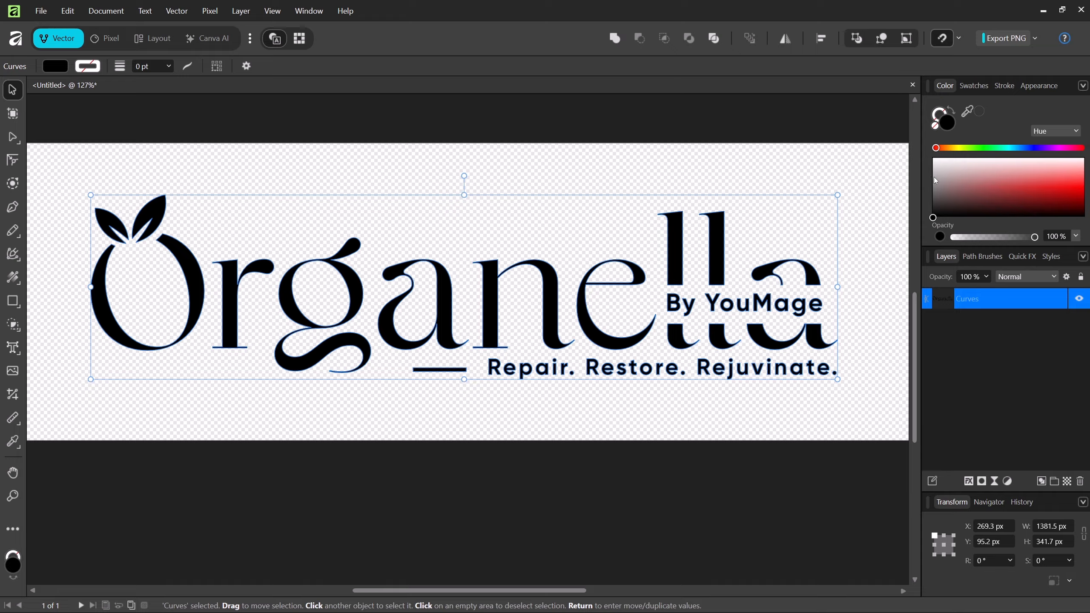
# Fill the united logo shape with a bright pink color
pyautogui.click(961, 186)
pyautogui.moveTo(961, 186); pyautogui.dragTo(1066, 188)
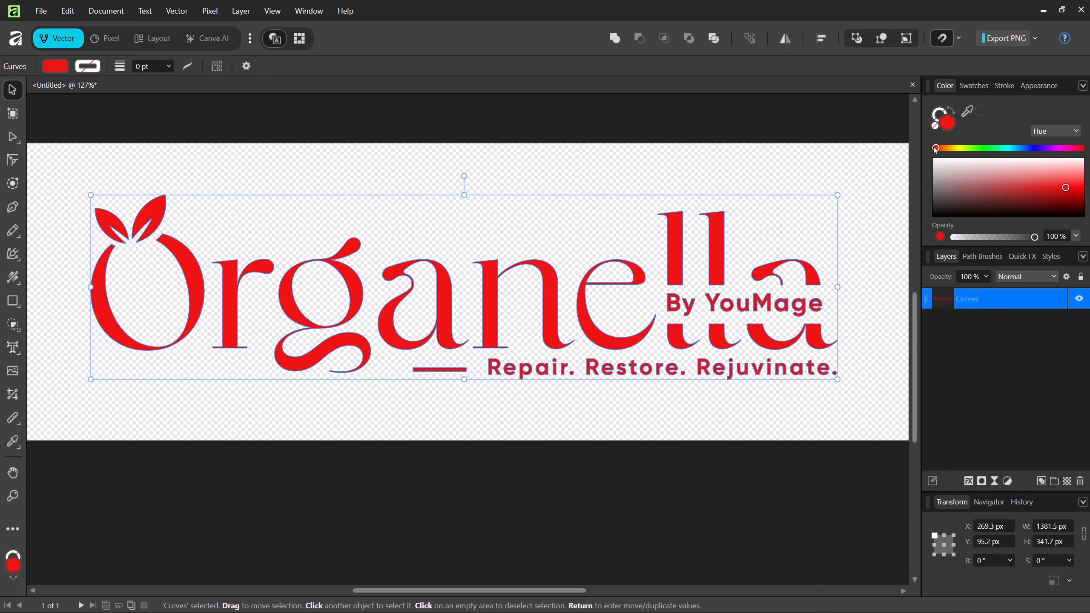
pyautogui.moveTo(937, 149); pyautogui.dragTo(1072, 149)
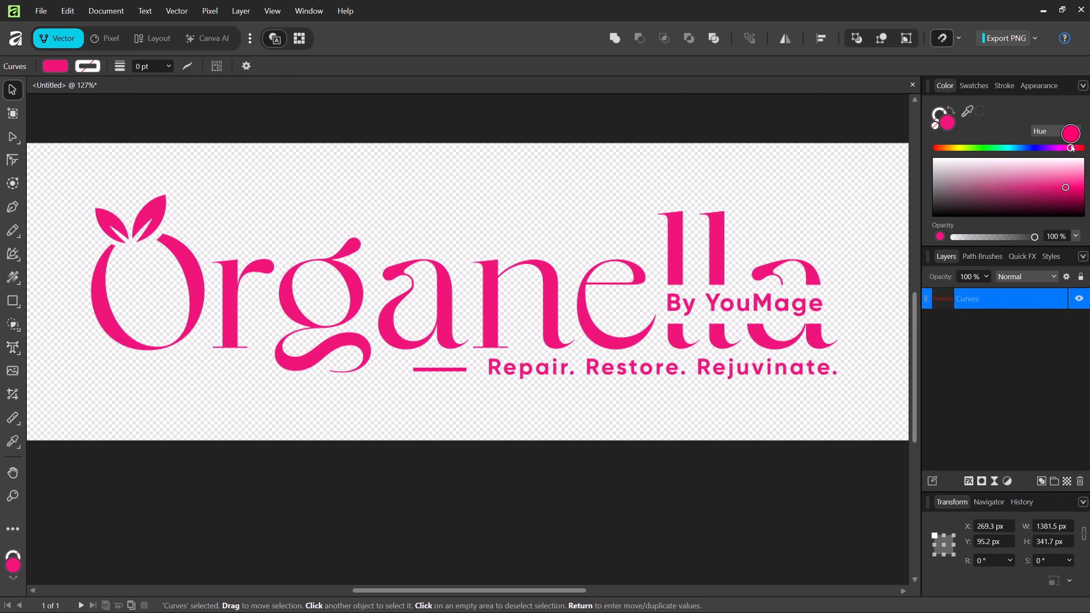